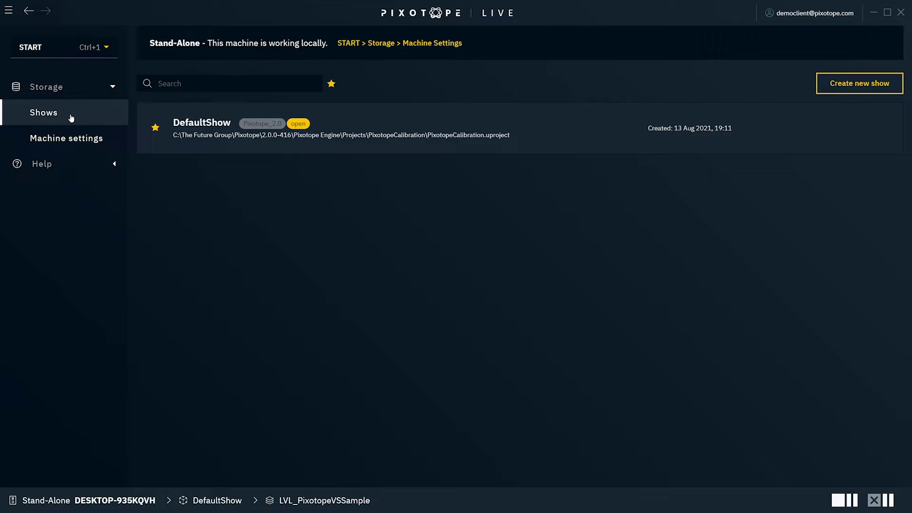
# Continue DefaultShow to reach the Launch page with the PixotopeCalibration levels and control panels.
pyautogui.moveTo(238, 122)
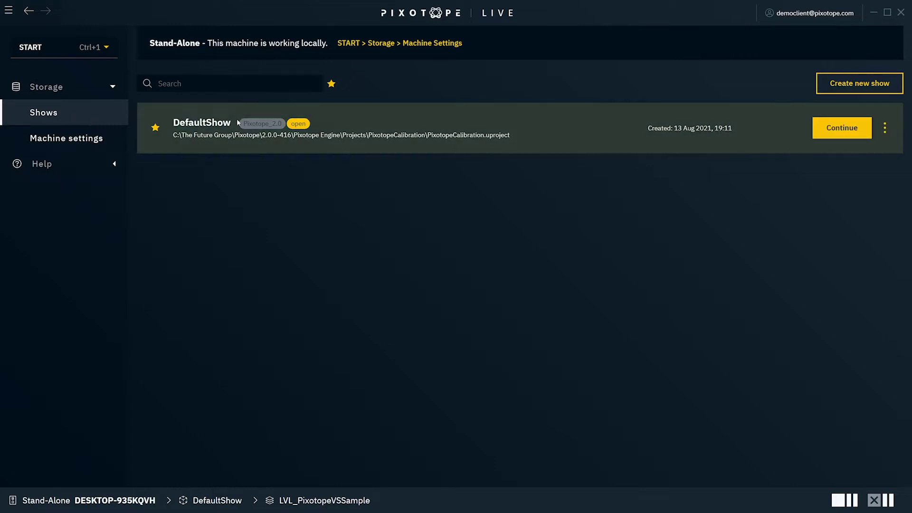
pyautogui.click(842, 132)
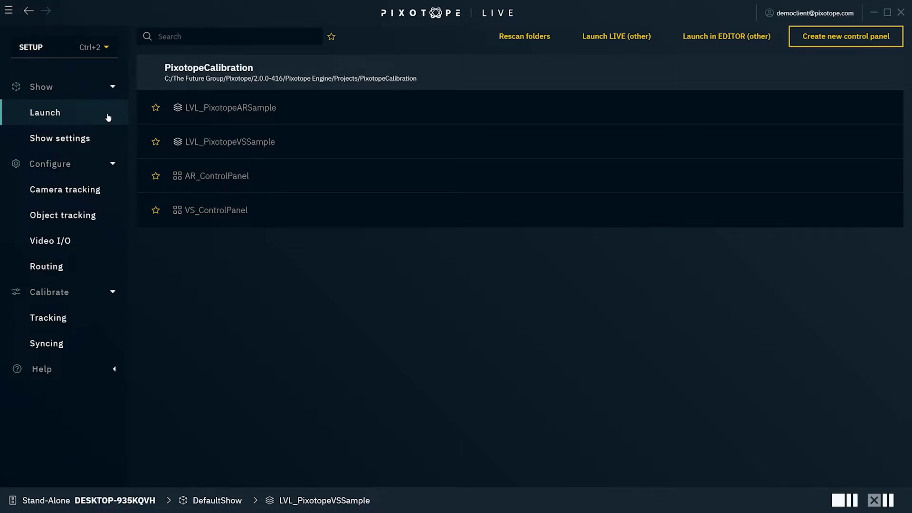
# Open DefaultShow's Show settings and keep the compositing color space at Video space.
pyautogui.click(108, 139)
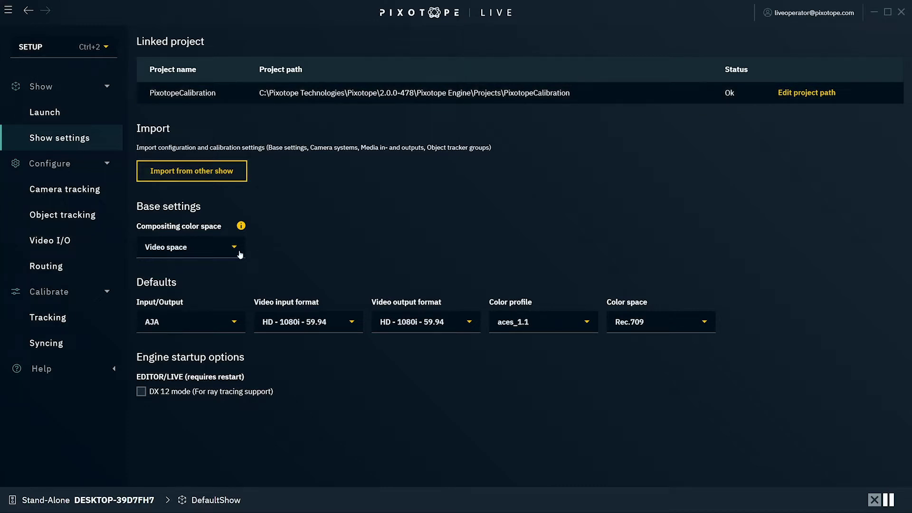
pyautogui.click(240, 254)
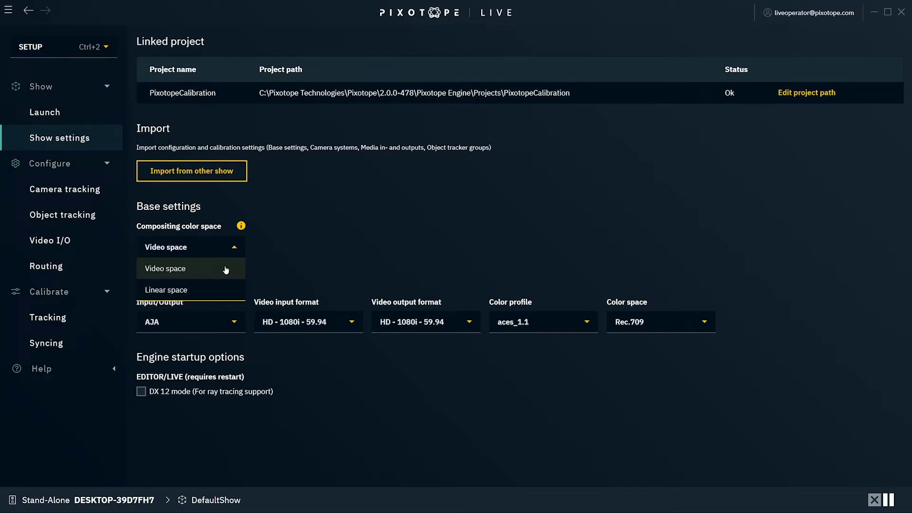
pyautogui.click(265, 261)
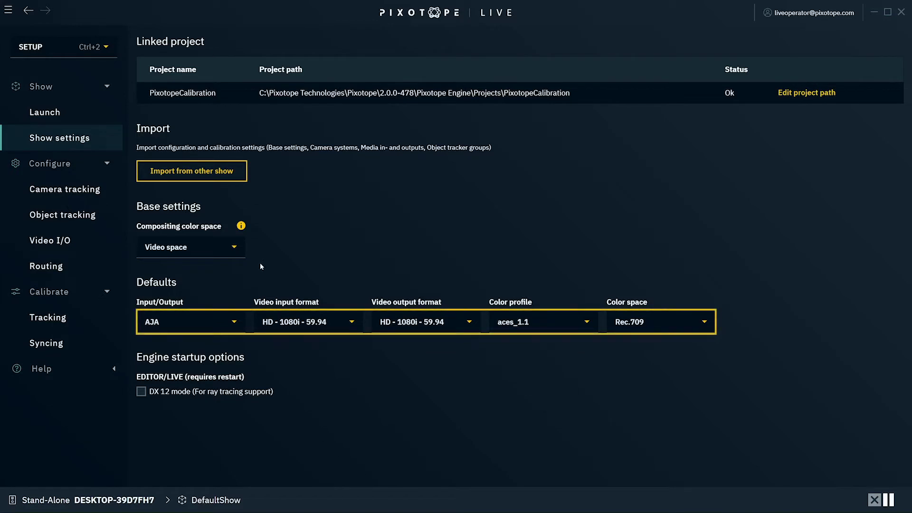
pyautogui.click(239, 327)
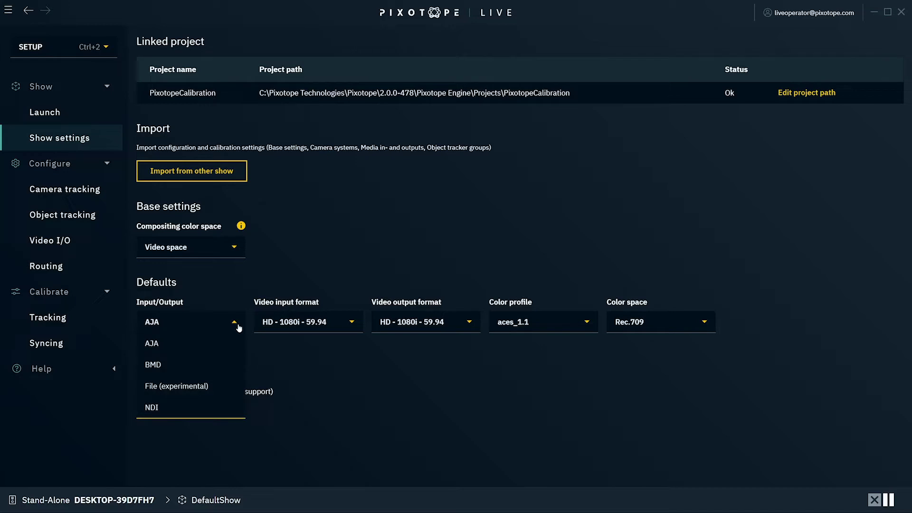
pyautogui.click(239, 327)
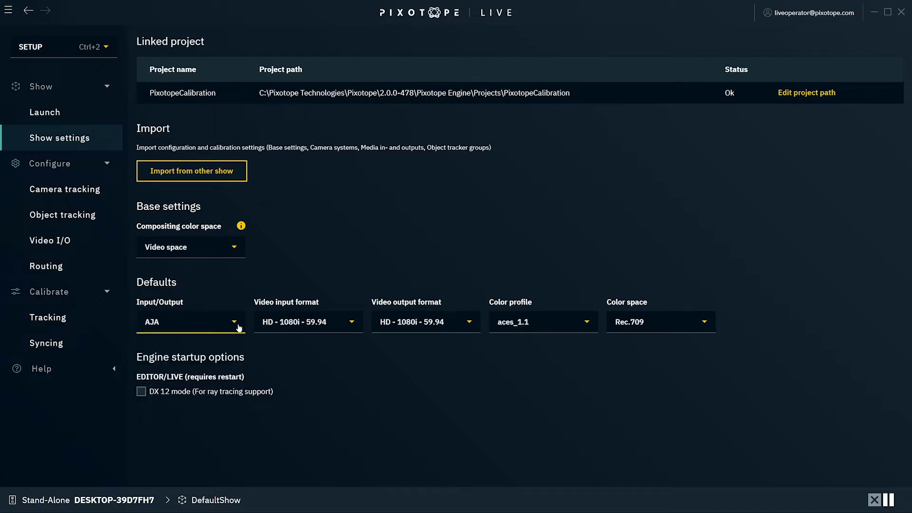
pyautogui.click(352, 332)
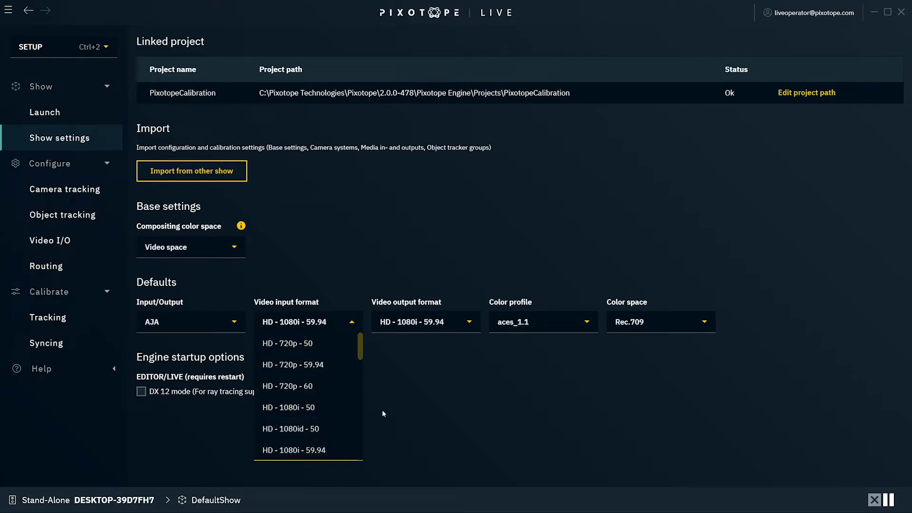
pyautogui.click(393, 399)
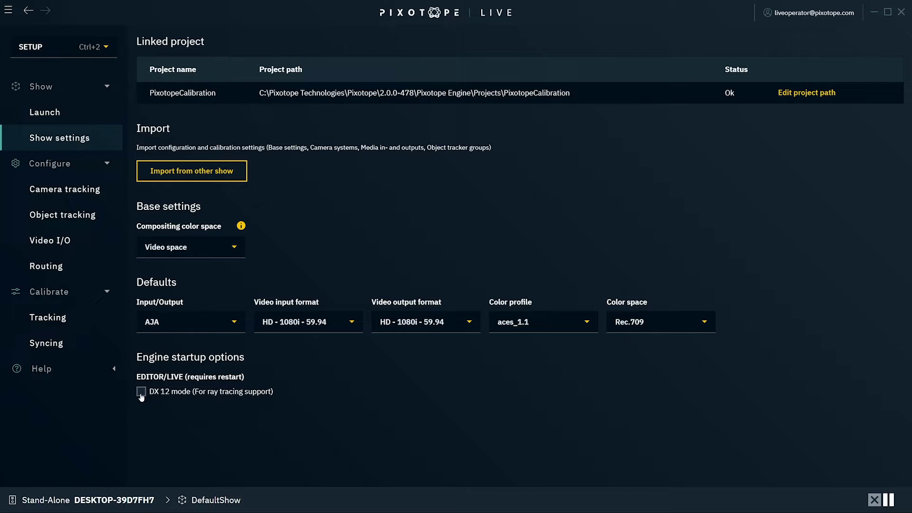
# On the Camera tracking page, add a new camera system named 'A Cam'.
pyautogui.click(101, 191)
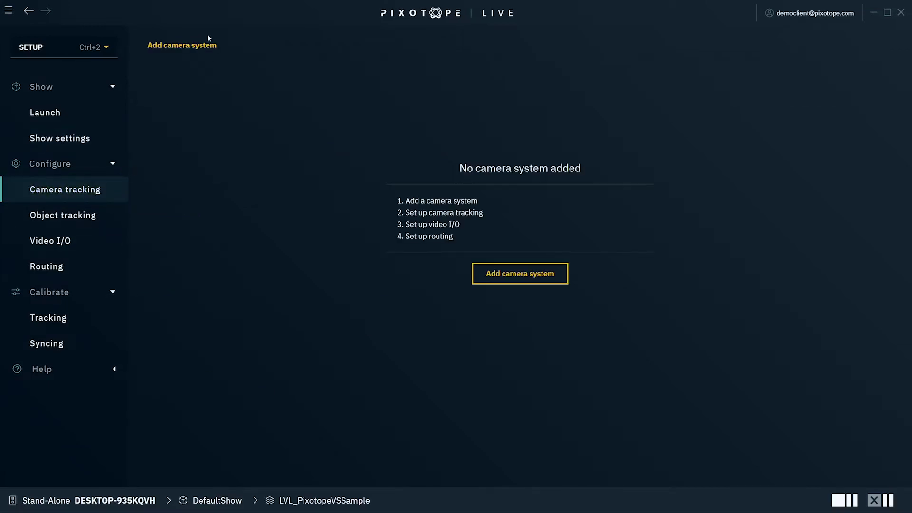
pyautogui.click(203, 45)
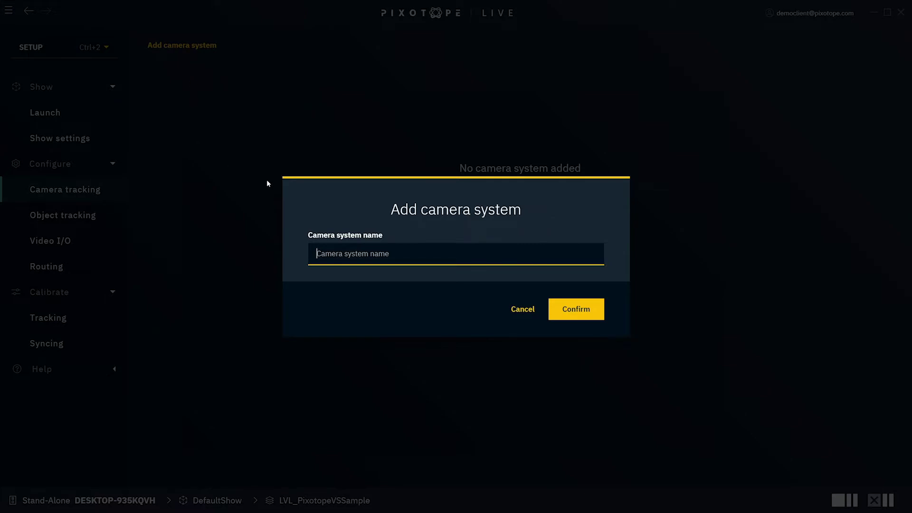
pyautogui.write('A Cam')
pyautogui.press('Return')
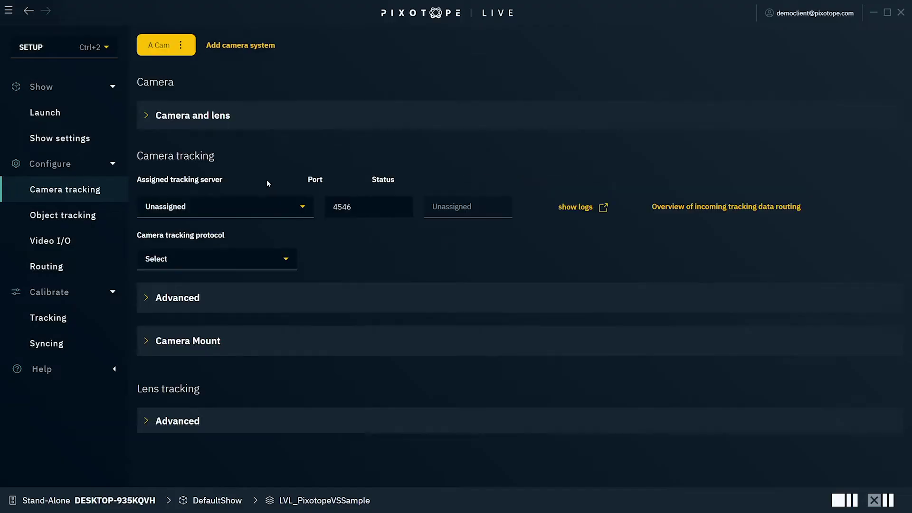
pyautogui.click(147, 115)
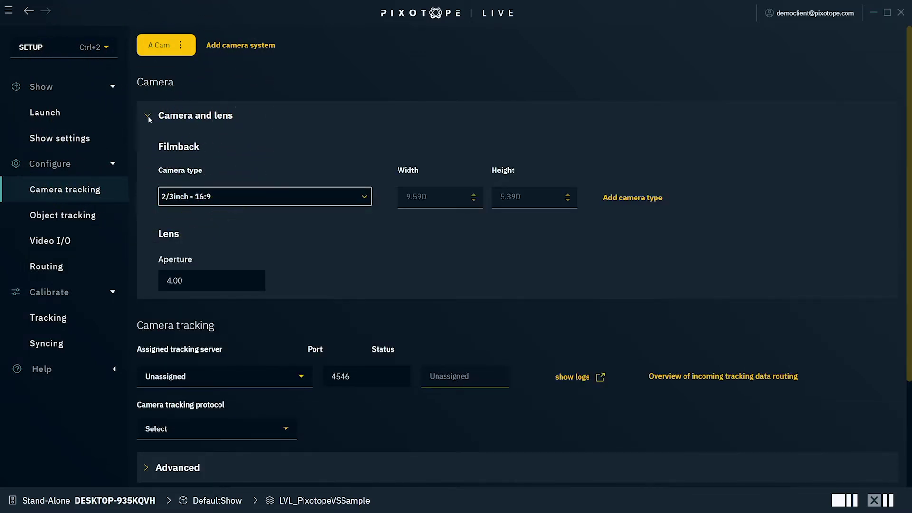
pyautogui.click(366, 199)
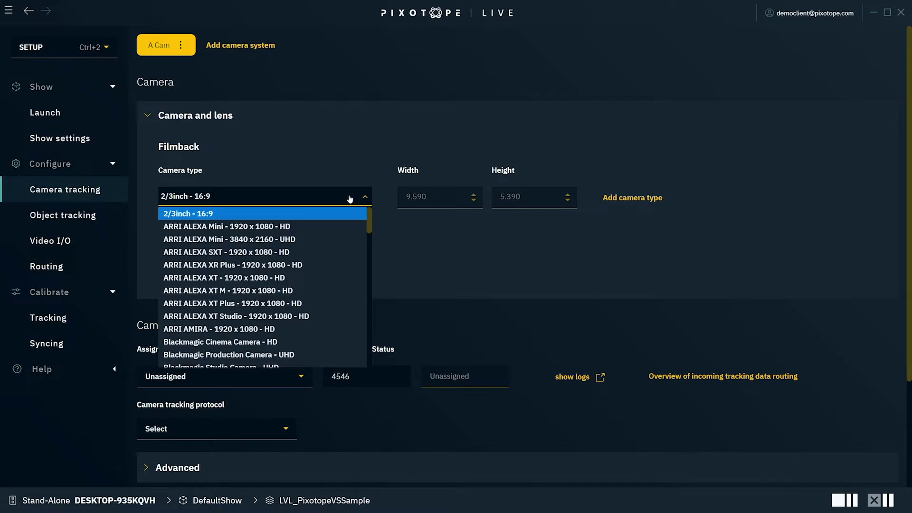
pyautogui.write('Sony')
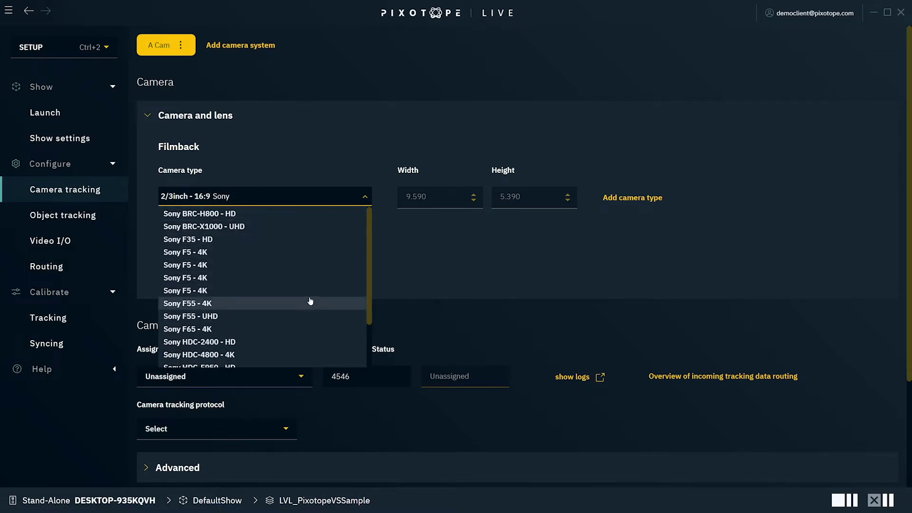
pyautogui.click(318, 162)
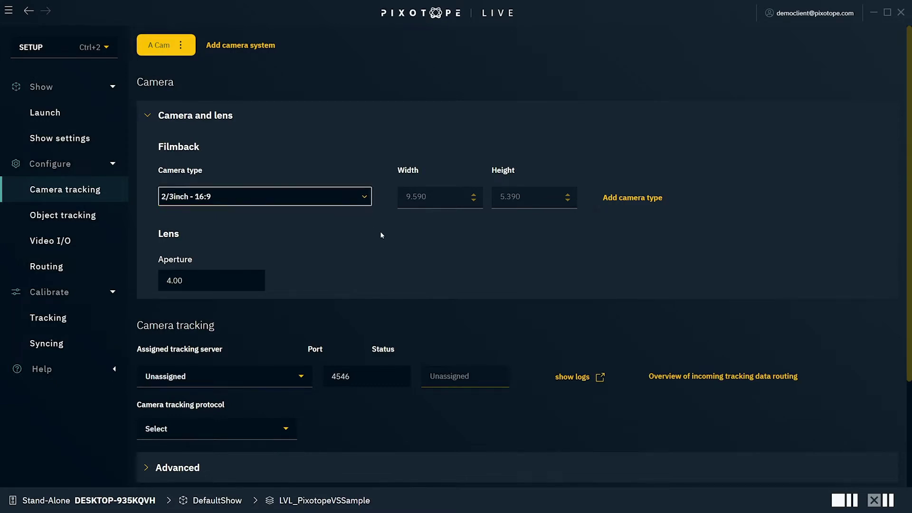
pyautogui.click(659, 199)
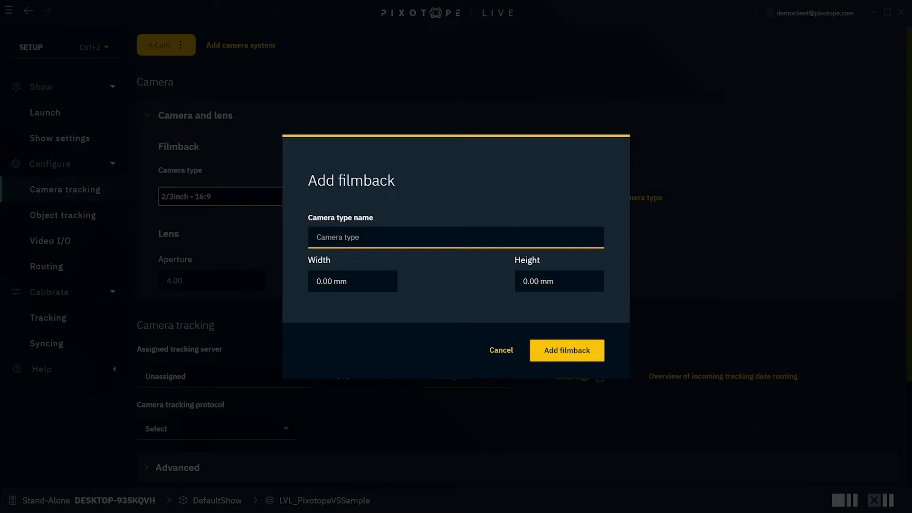
pyautogui.click(502, 351)
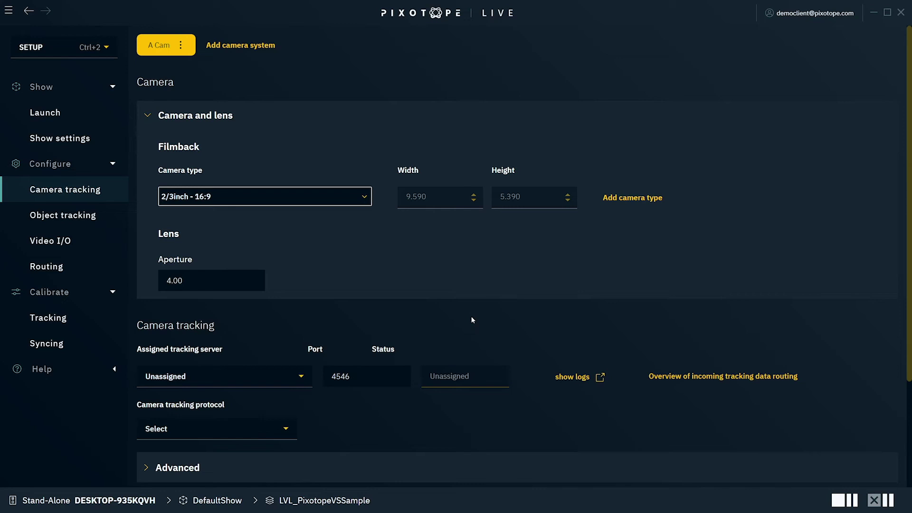
pyautogui.click(147, 115)
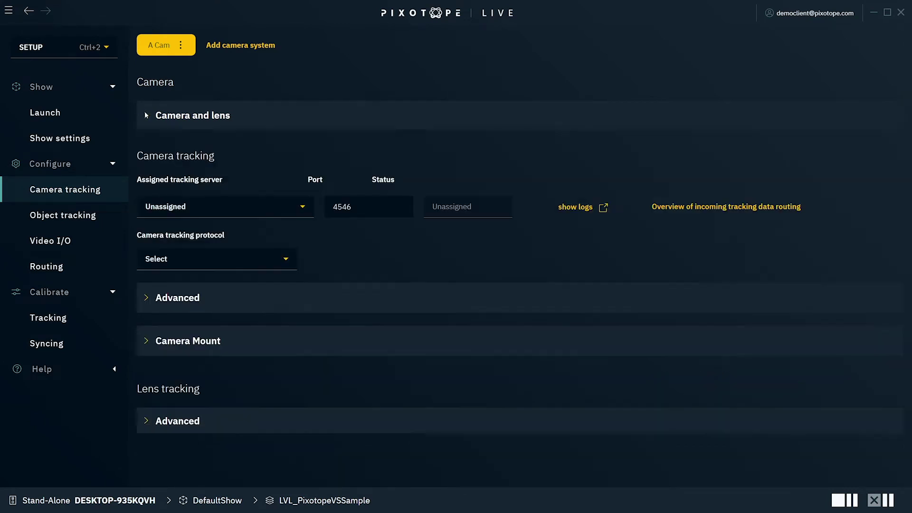
# Assign A Cam to the DESKTOP-935KQVH-CTS tracking server and keep the FreeD D1 protocol.
pyautogui.click(303, 209)
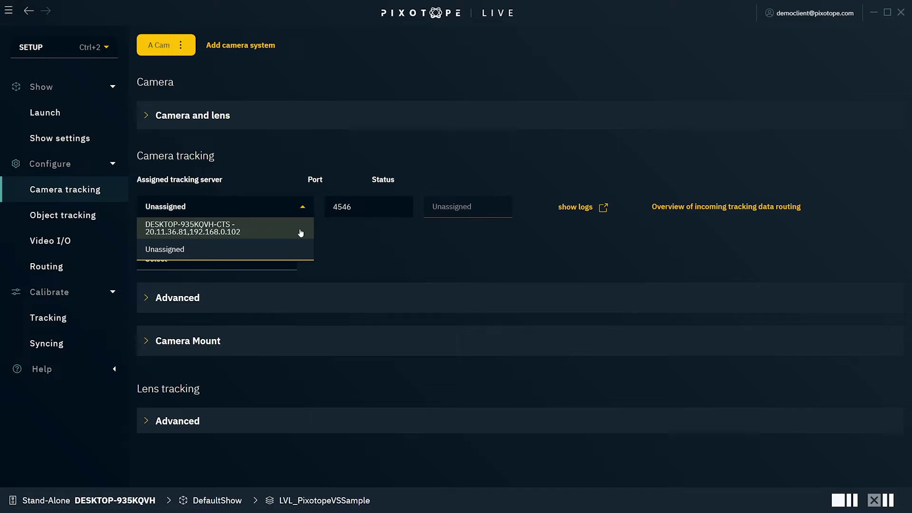
pyautogui.click(301, 231)
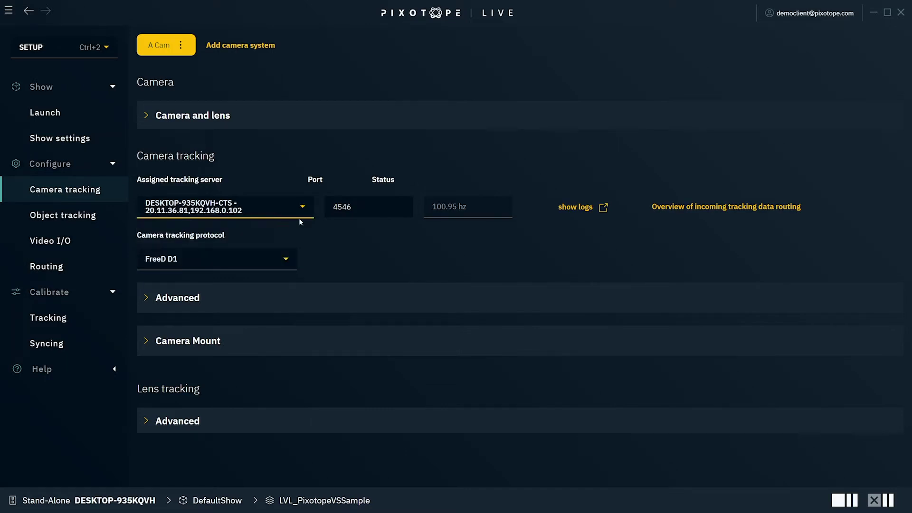
pyautogui.click(287, 259)
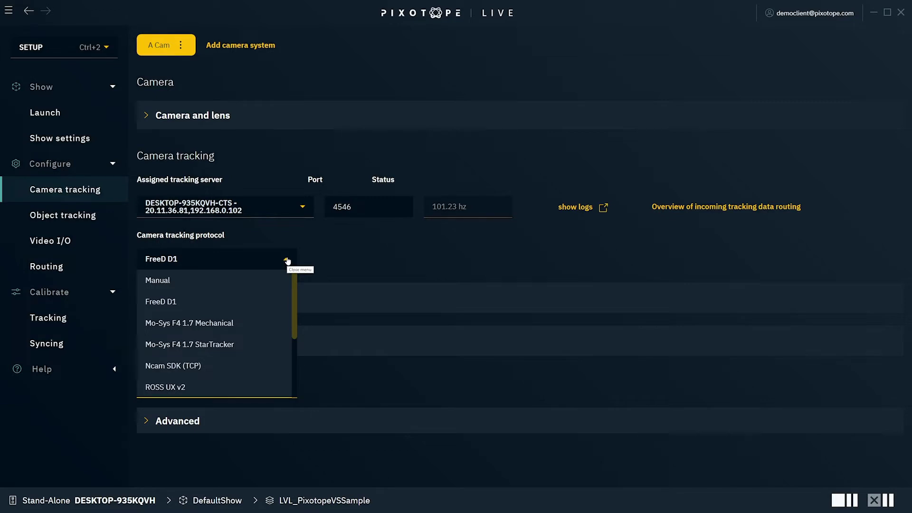
pyautogui.click(286, 260)
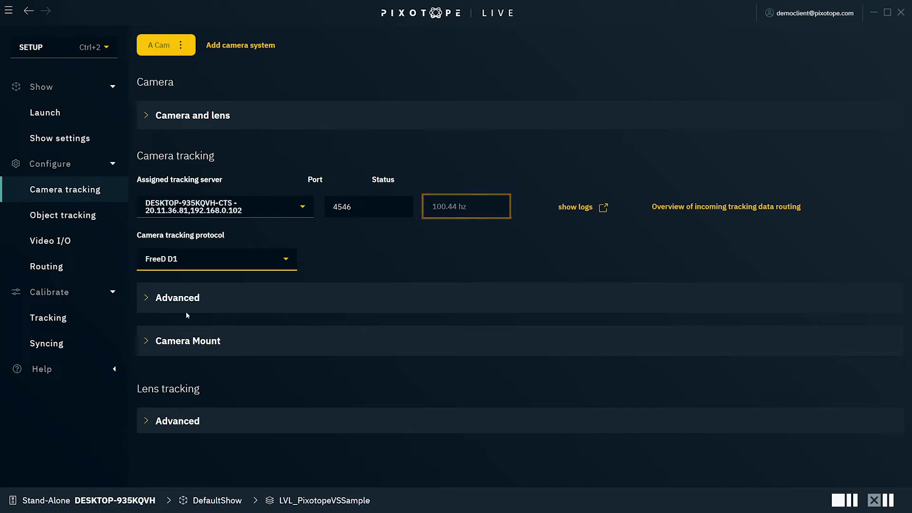
# Set A Cam's camera mount type to Tripod/Dolly/Crane.
pyautogui.click(148, 300)
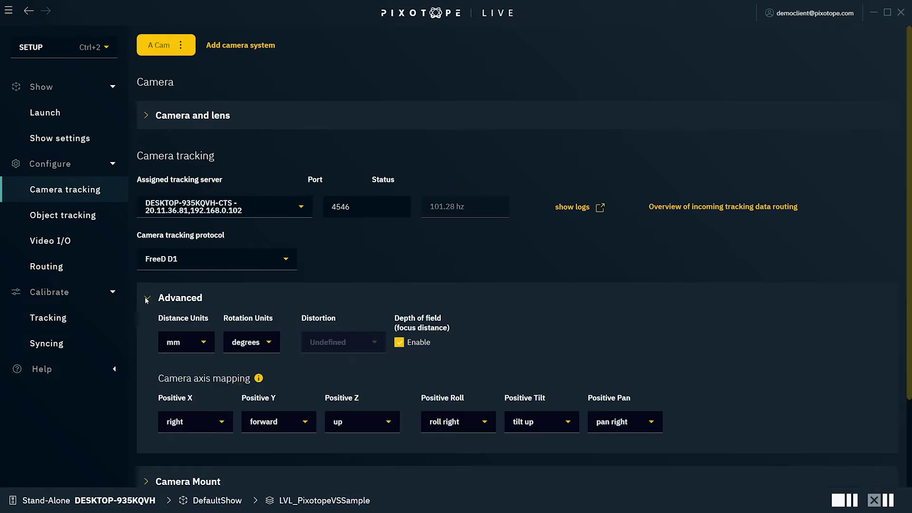
pyautogui.scroll(-2, 147, 300)
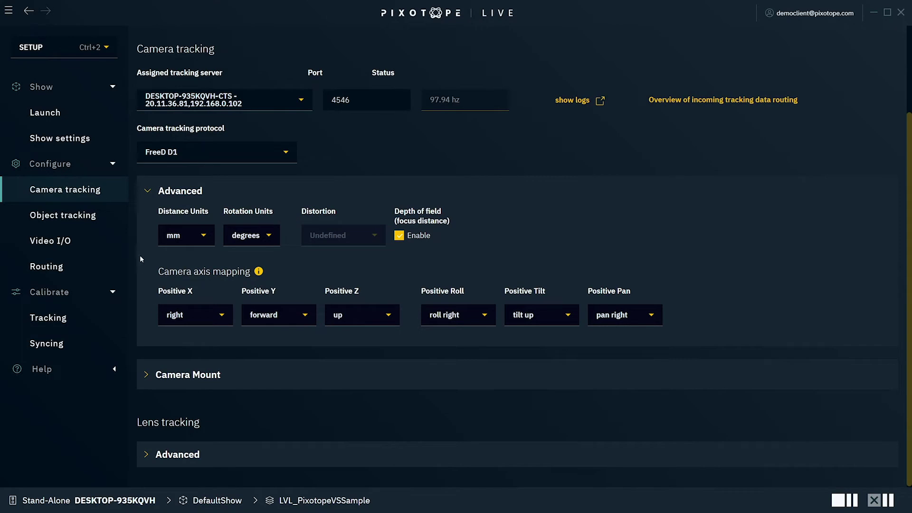
pyautogui.click(145, 190)
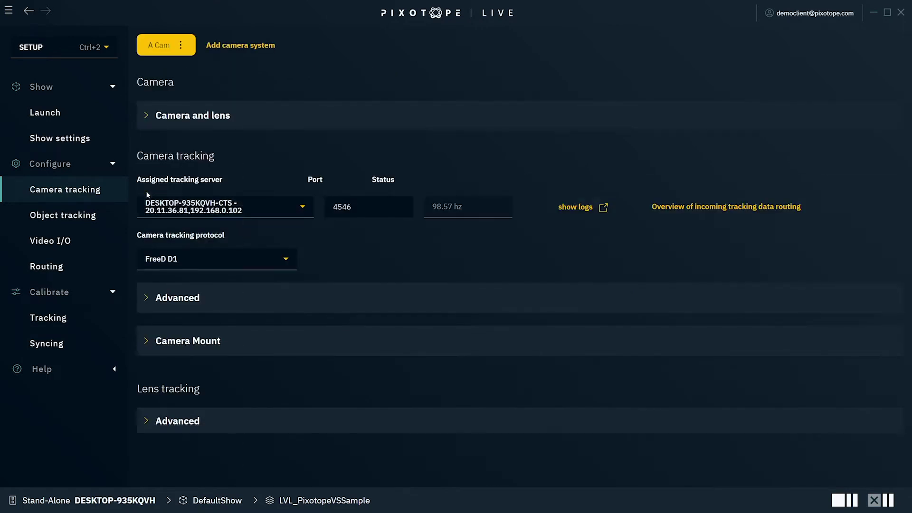
pyautogui.click(145, 340)
pyautogui.scroll(-1, 145, 341)
pyautogui.click(237, 316)
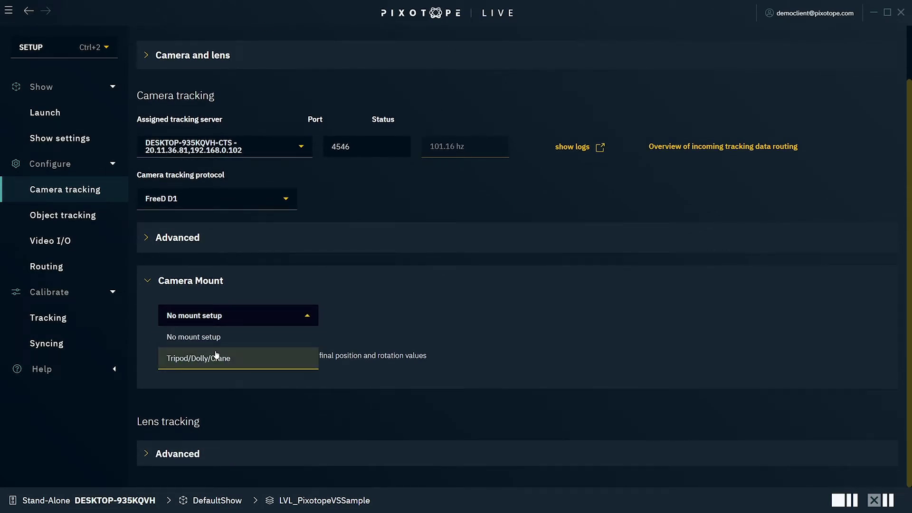
pyautogui.click(216, 358)
pyautogui.scroll(-3, 206, 340)
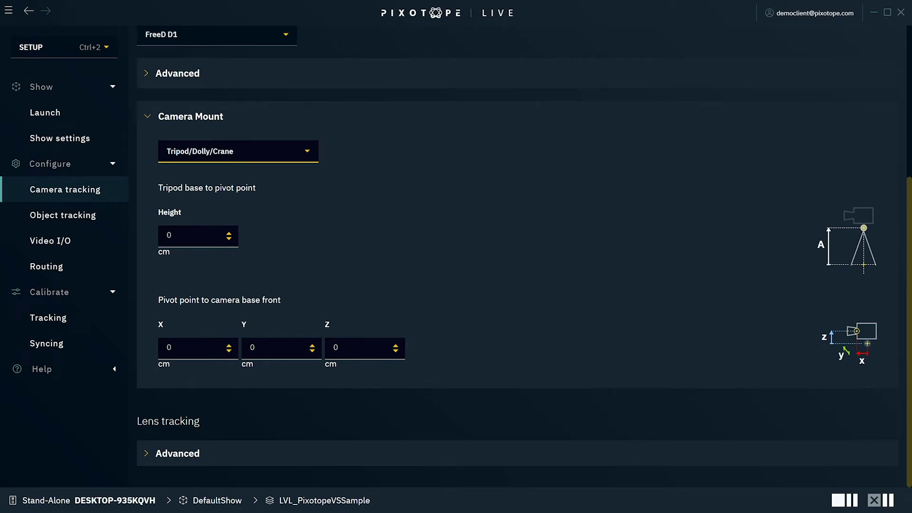
# Enter a mount height of 168 cm and pivot offsets X 9 cm and Z 20 cm.
pyautogui.press('Tab')
pyautogui.write('168')
pyautogui.press('Tab')
pyautogui.press('BackSpace')
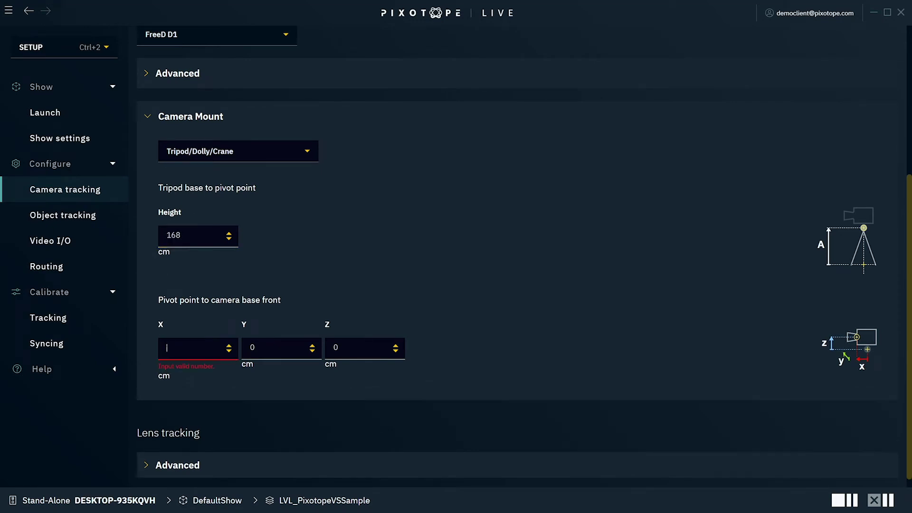
pyautogui.write('9')
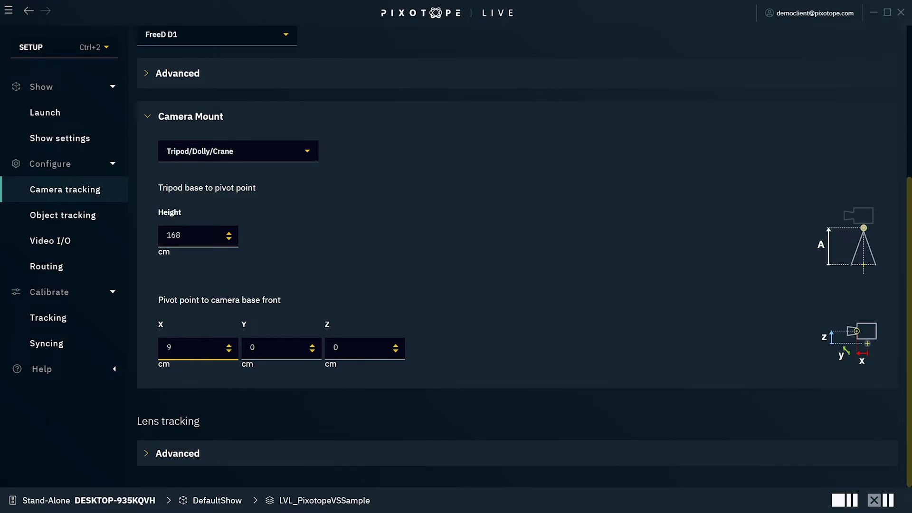
pyautogui.press('Tab')
pyautogui.press('Tab')
pyautogui.write('20')
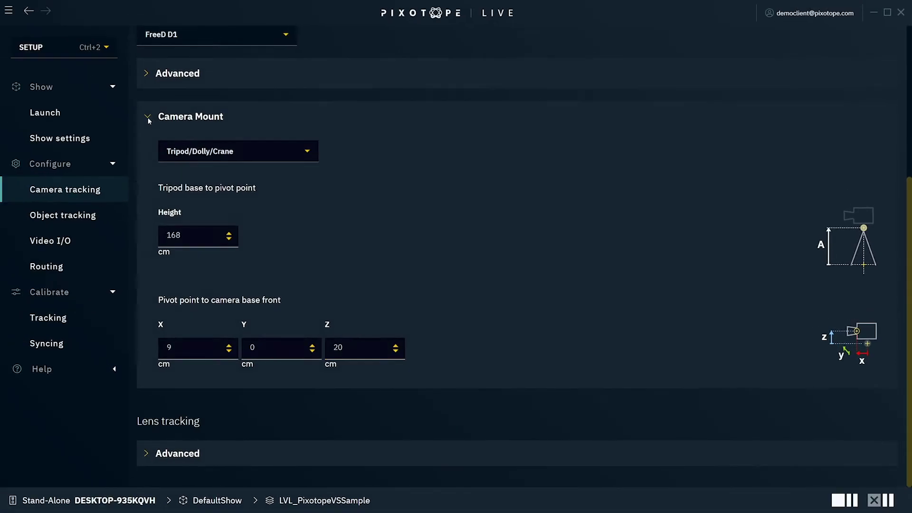
# Enable the Sony BRC-X1000 & -H800.cts lens file for lens tracking, then go to Object tracking.
pyautogui.click(158, 116)
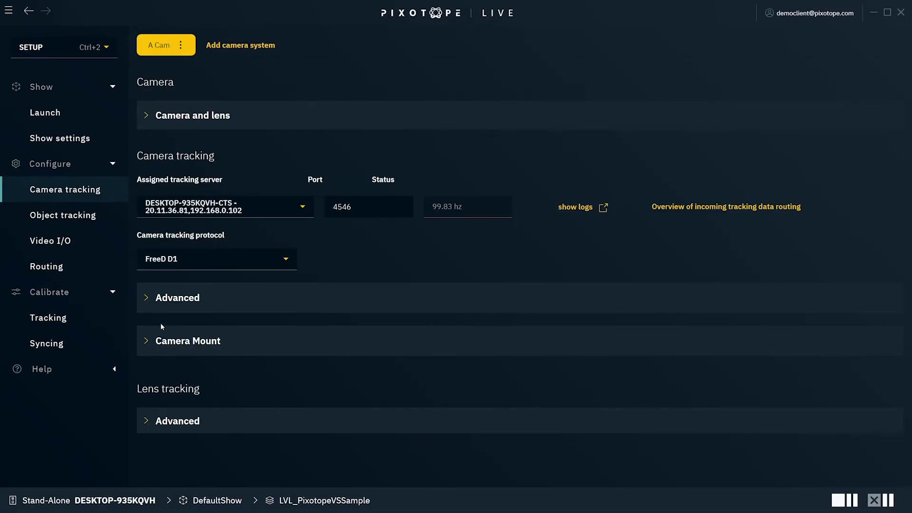
pyautogui.click(162, 421)
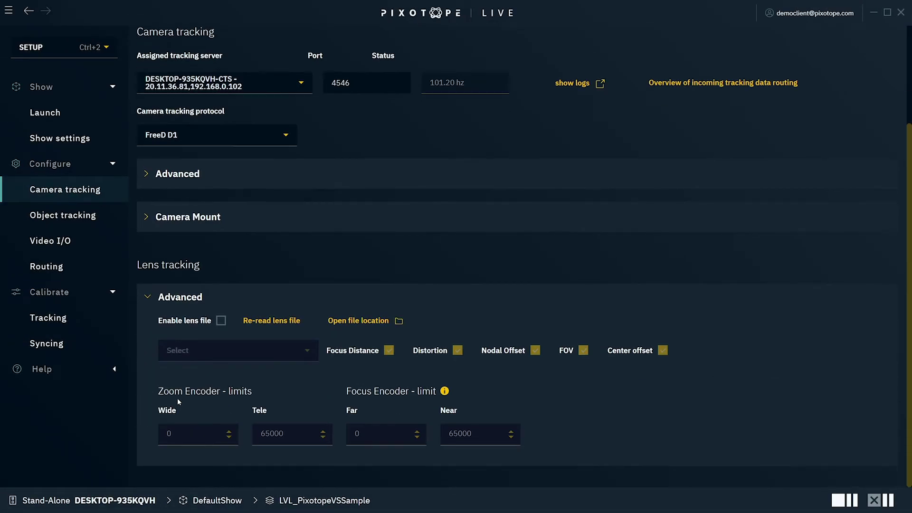
pyautogui.click(222, 321)
pyautogui.click(306, 352)
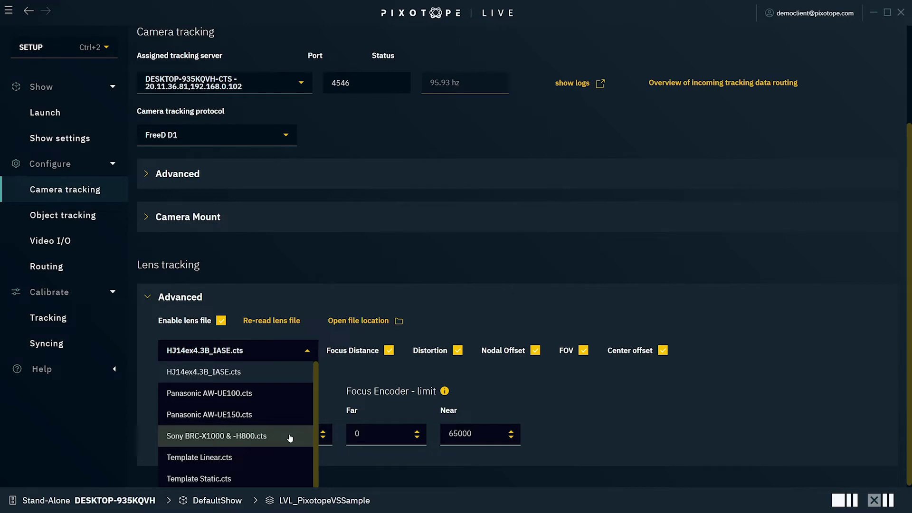
pyautogui.click(291, 437)
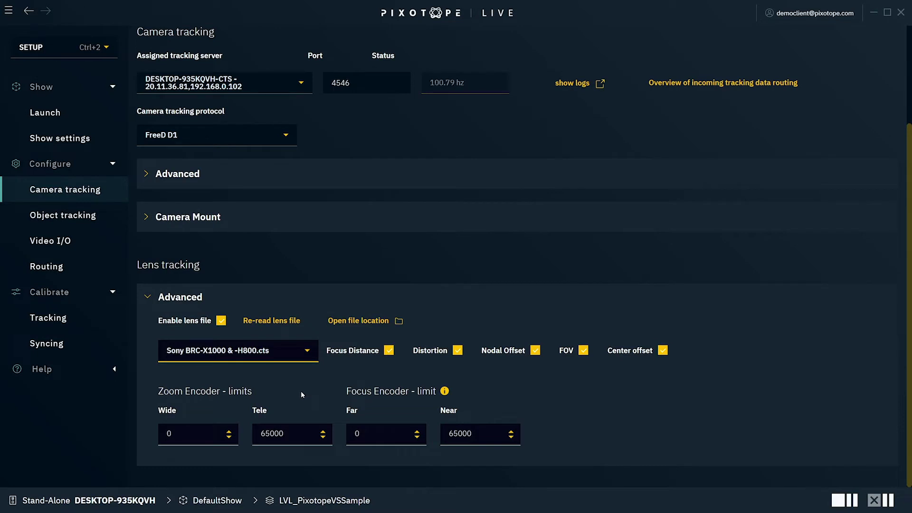
pyautogui.click(253, 434)
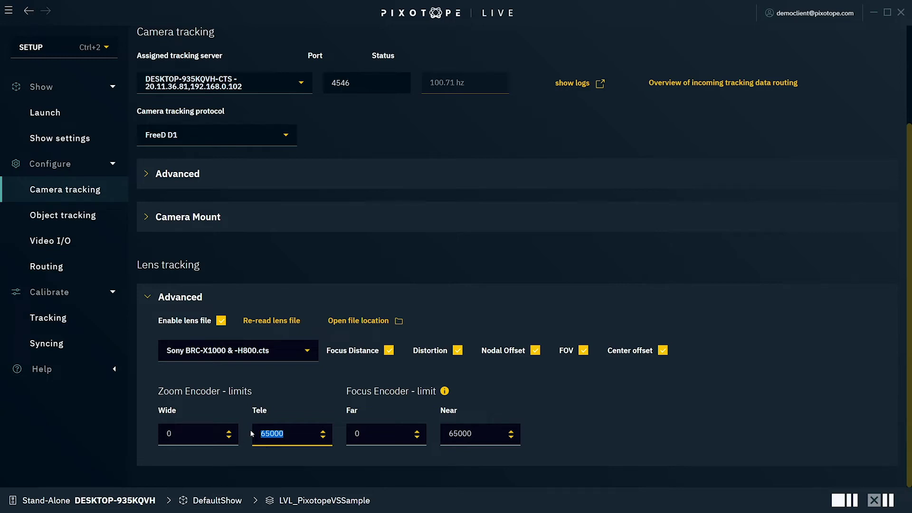
pyautogui.click(102, 215)
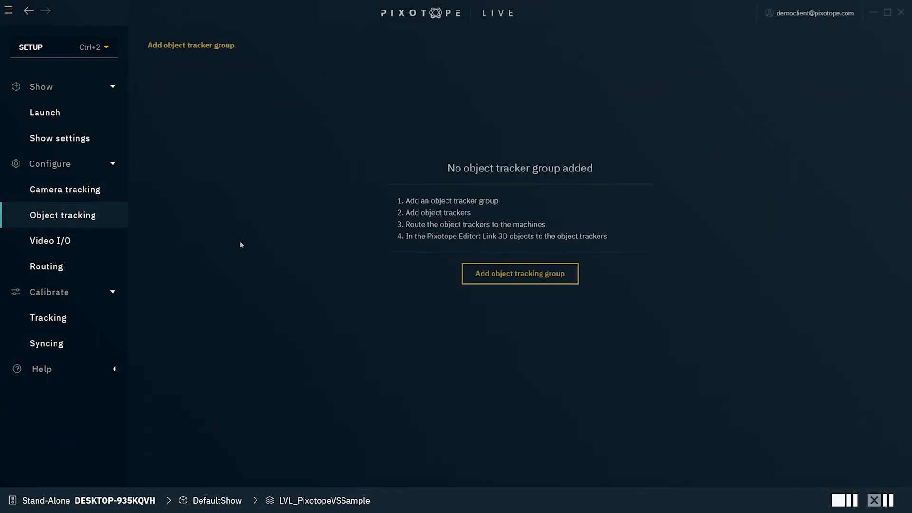
# Create an object tracker group 'Talent Tracker' on the DESKTOP-935KQVH-CTS server.
pyautogui.click(564, 280)
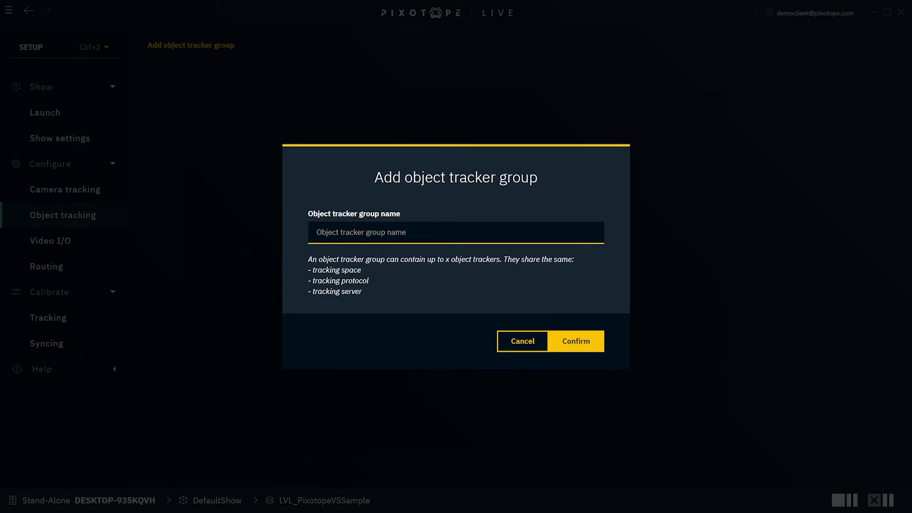
pyautogui.write('Talent Tracker')
pyautogui.click(576, 342)
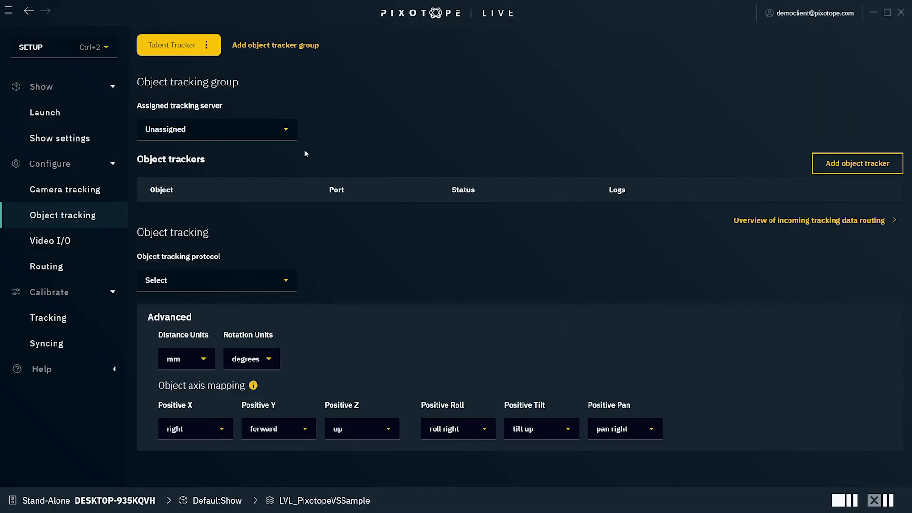
pyautogui.click(284, 135)
pyautogui.click(273, 155)
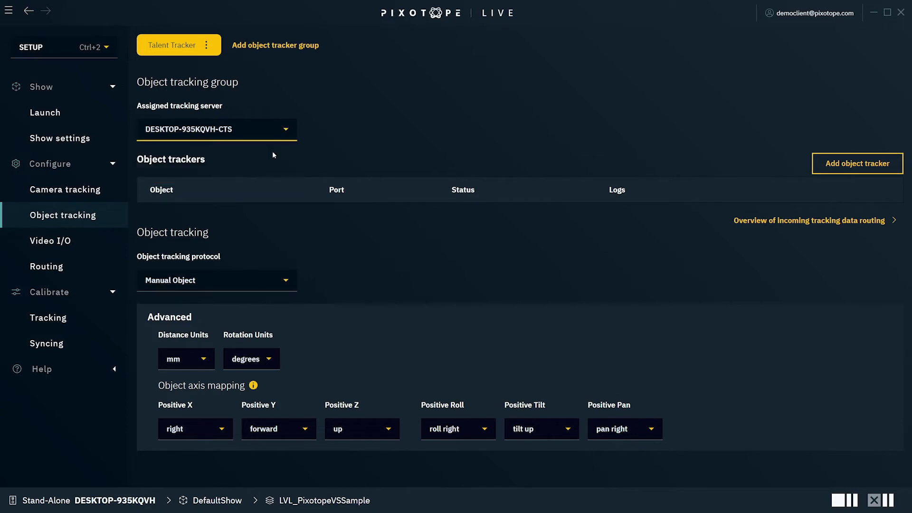
# Add a 'Talent 1' object tracker to the group, keeping the Manual Object protocol.
pyautogui.click(815, 172)
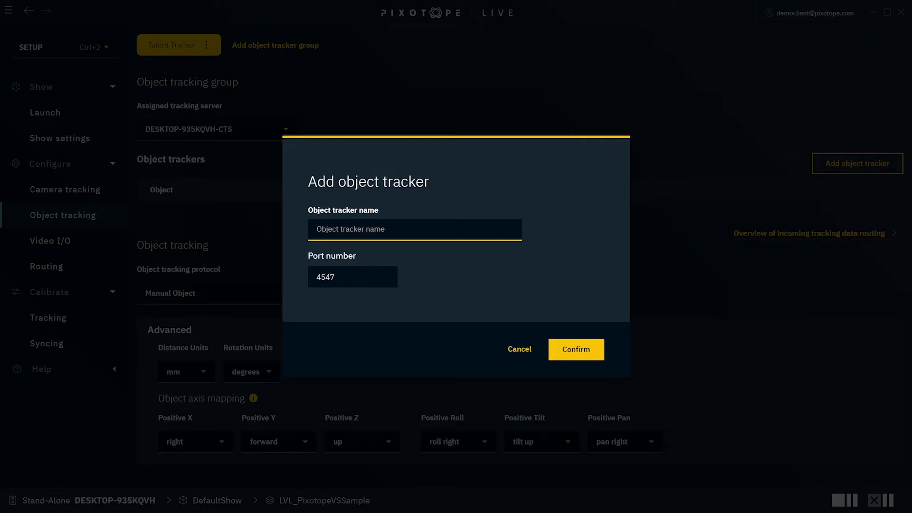
pyautogui.write('Talent 2')
pyautogui.press('BackSpace')
pyautogui.write('2')
pyautogui.press('BackSpace')
pyautogui.write('1')
pyautogui.click(588, 351)
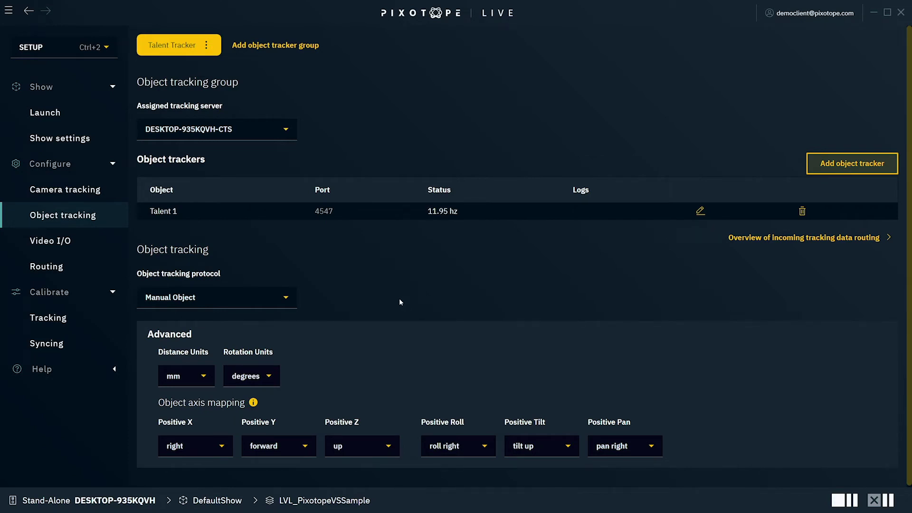
pyautogui.scroll(-1, 339, 295)
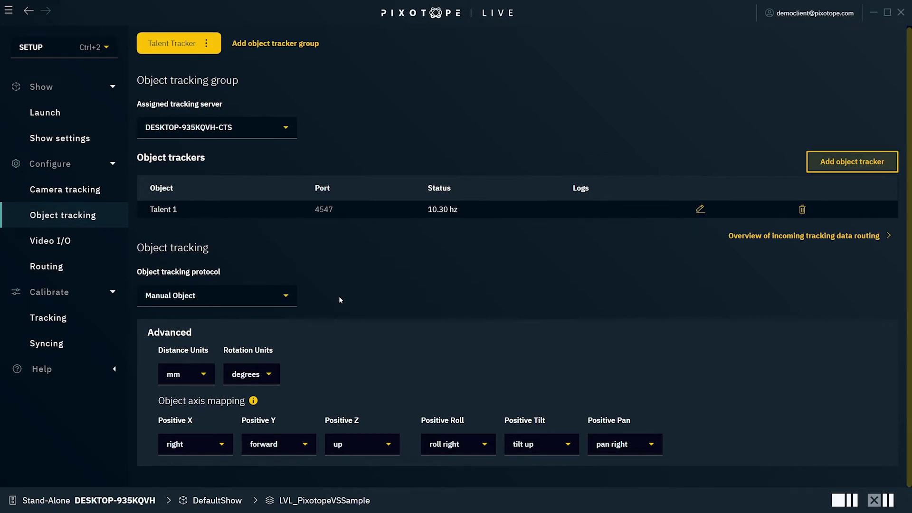
pyautogui.click(287, 299)
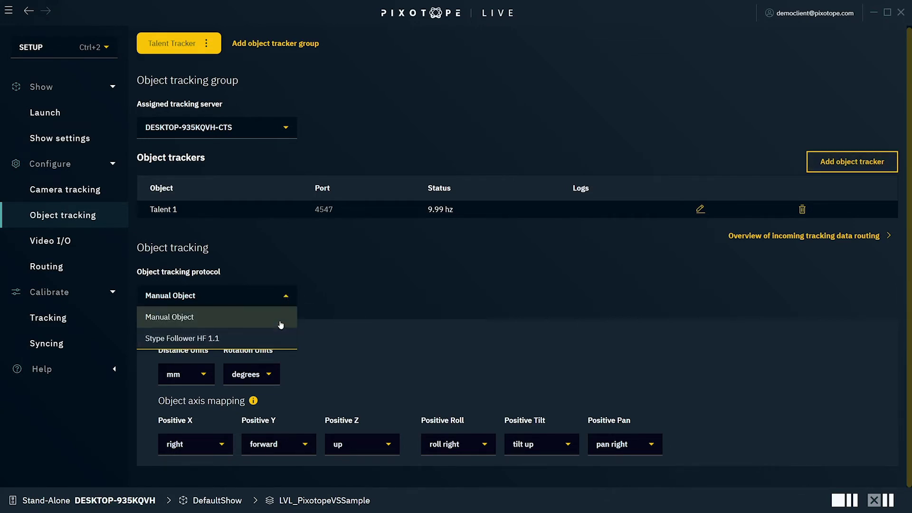
pyautogui.click(281, 320)
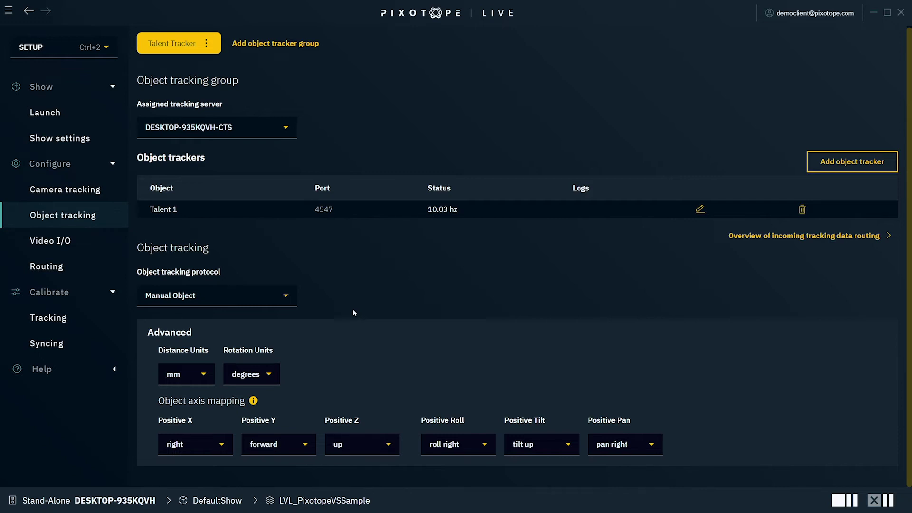
# Check A Cam's Video I/O input: AJA source at HD - 1080i - 59.94.
pyautogui.click(107, 241)
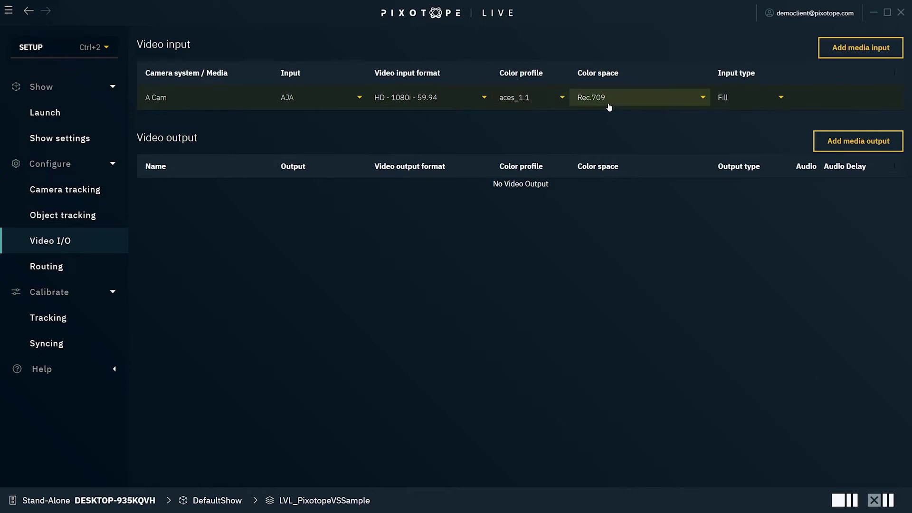
pyautogui.click(452, 102)
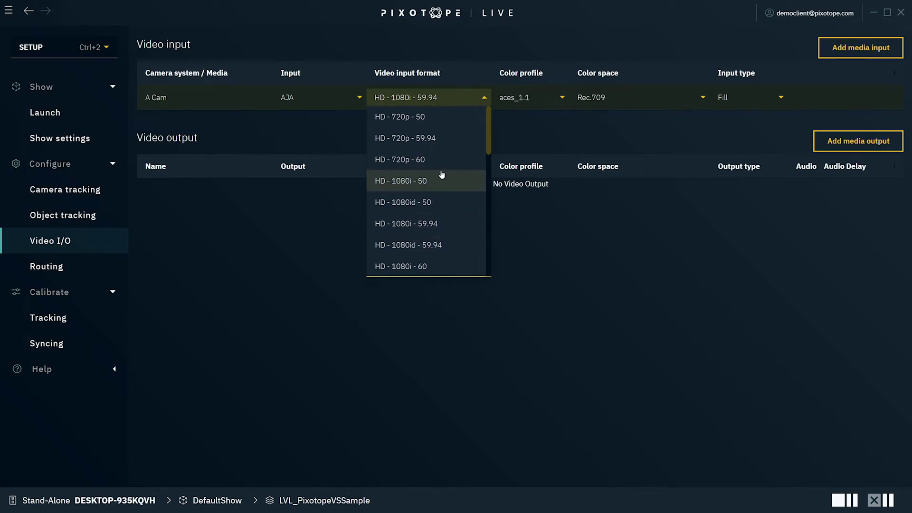
pyautogui.click(543, 127)
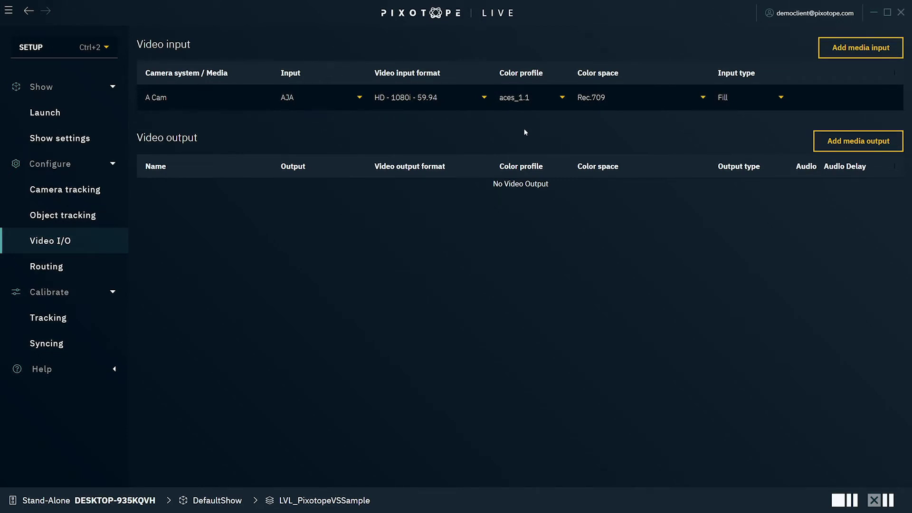
pyautogui.click(359, 98)
pyautogui.click(782, 98)
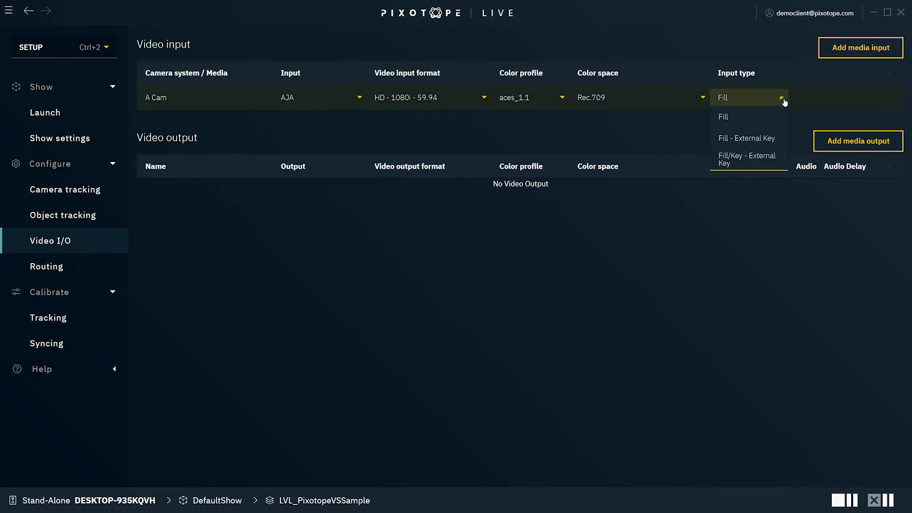
pyautogui.click(779, 136)
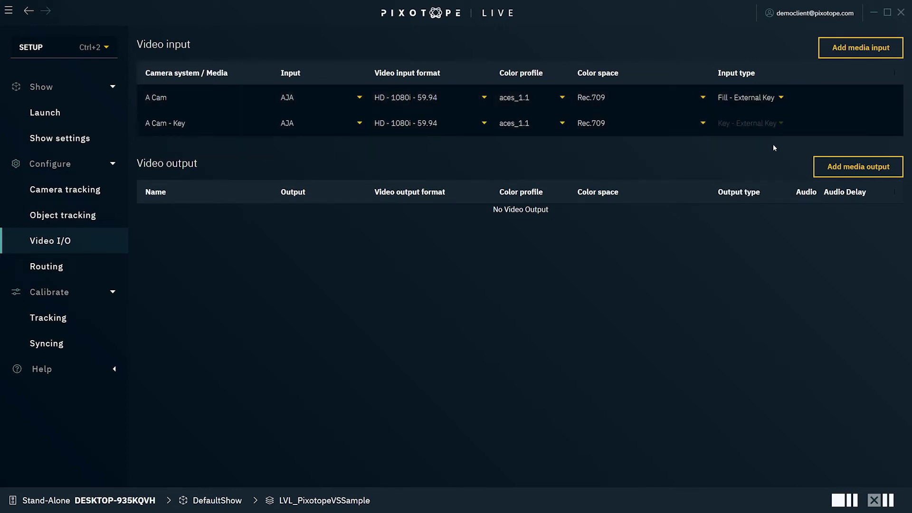
pyautogui.click(781, 104)
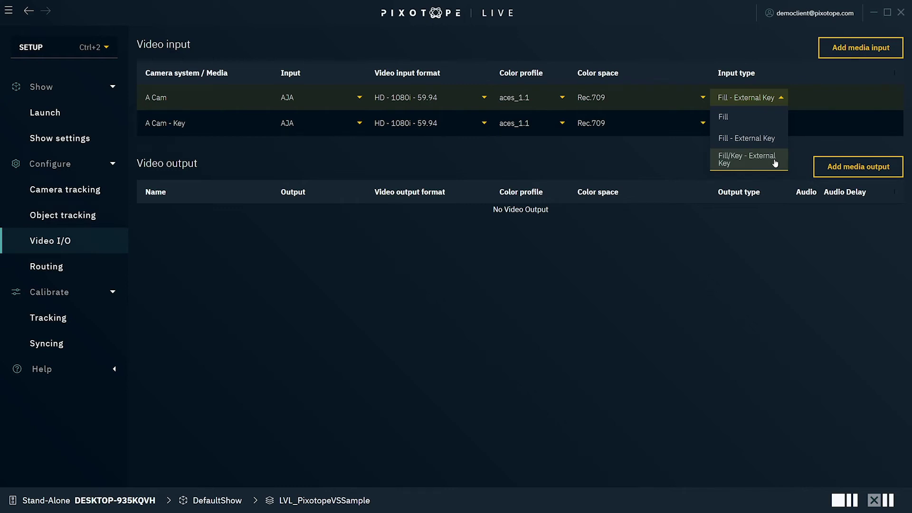
pyautogui.click(770, 122)
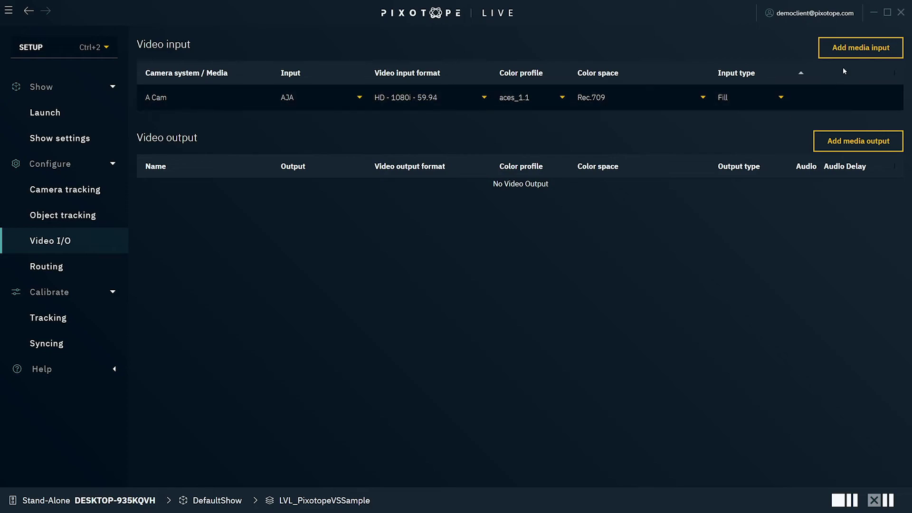
# Add a 'Media File' input sourced from File (experimental), then begin adding a media output.
pyautogui.click(860, 48)
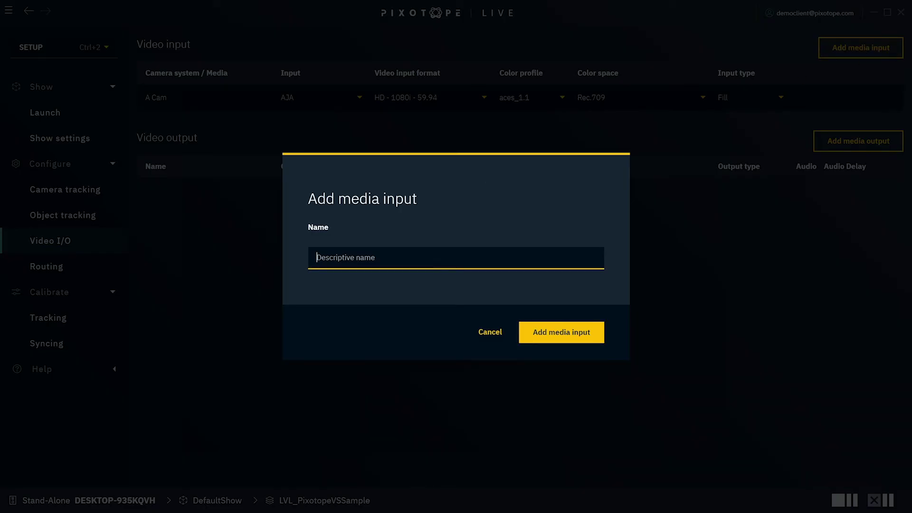
pyautogui.write('Media File')
pyautogui.click(532, 324)
pyautogui.click(349, 127)
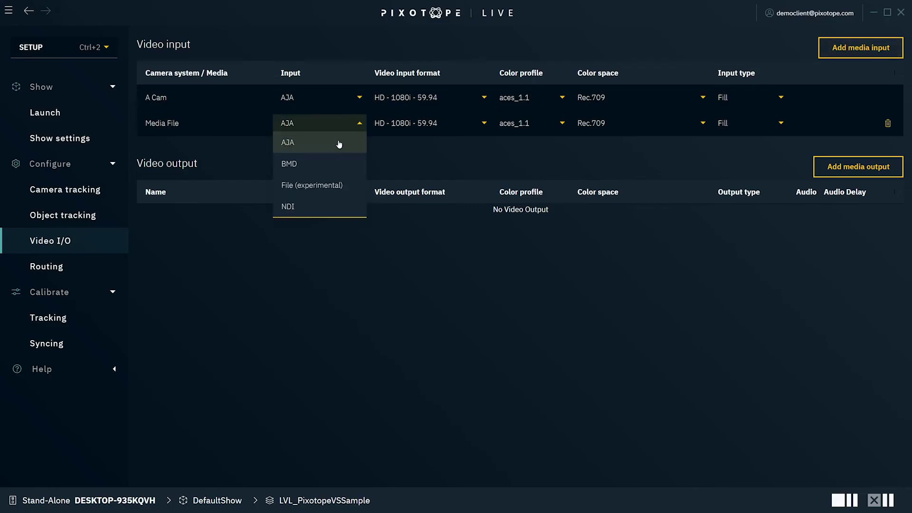
pyautogui.click(337, 186)
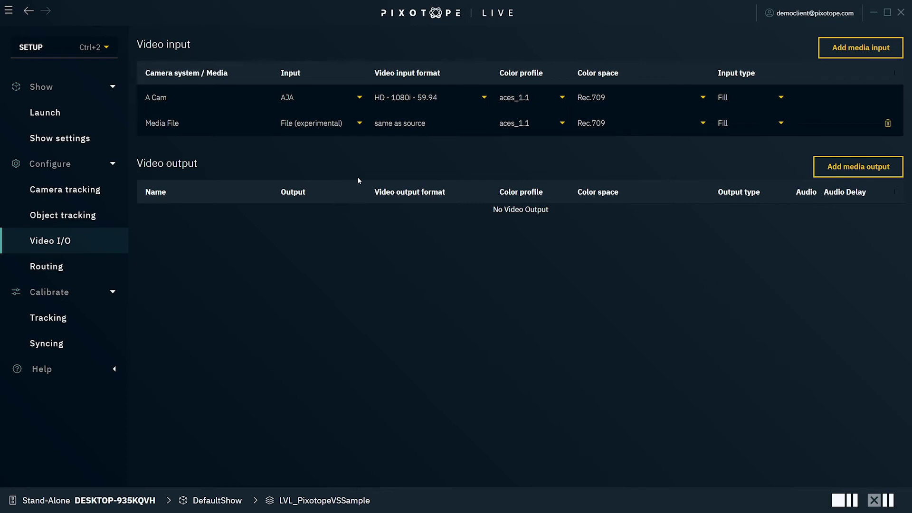
pyautogui.click(885, 166)
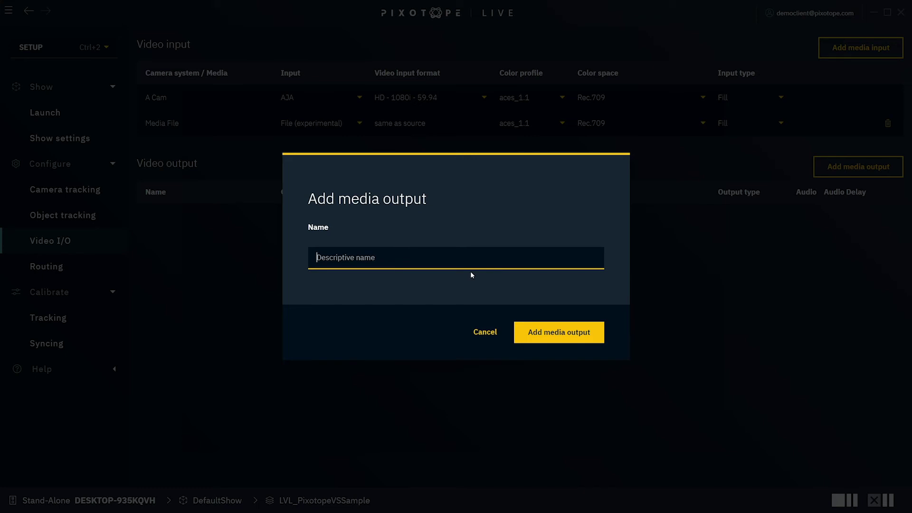
# Name the new output 'Monitor', keep type Fill, and enable audio with 100 ms delay.
pyautogui.write('Monitor')
pyautogui.click(576, 332)
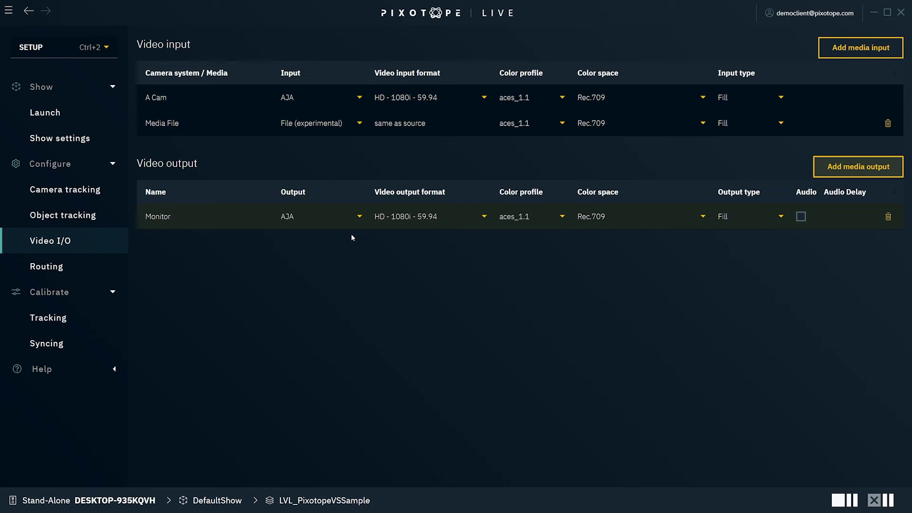
pyautogui.click(722, 217)
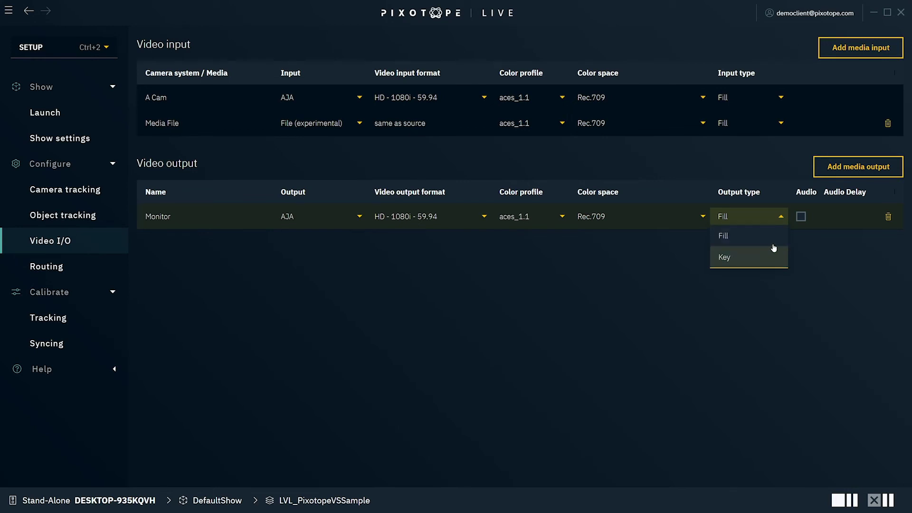
pyautogui.click(801, 216)
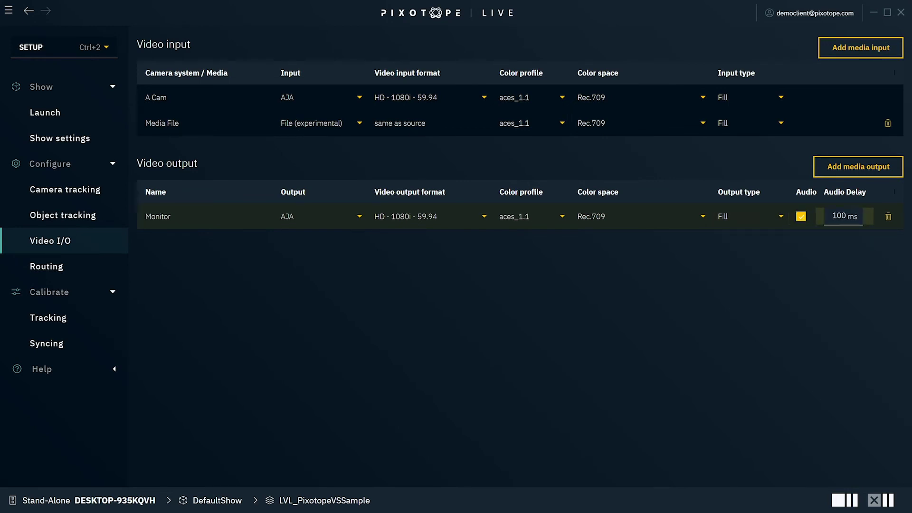
pyautogui.doubleClick(839, 216)
pyautogui.click(809, 246)
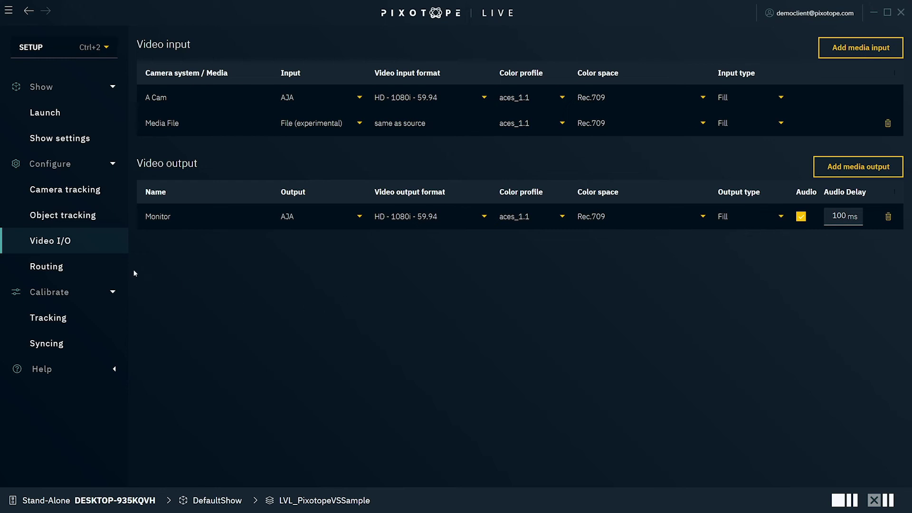
# On the Routing page, add A Cam on input source 1 and set genlock to External Ref.
pyautogui.click(82, 268)
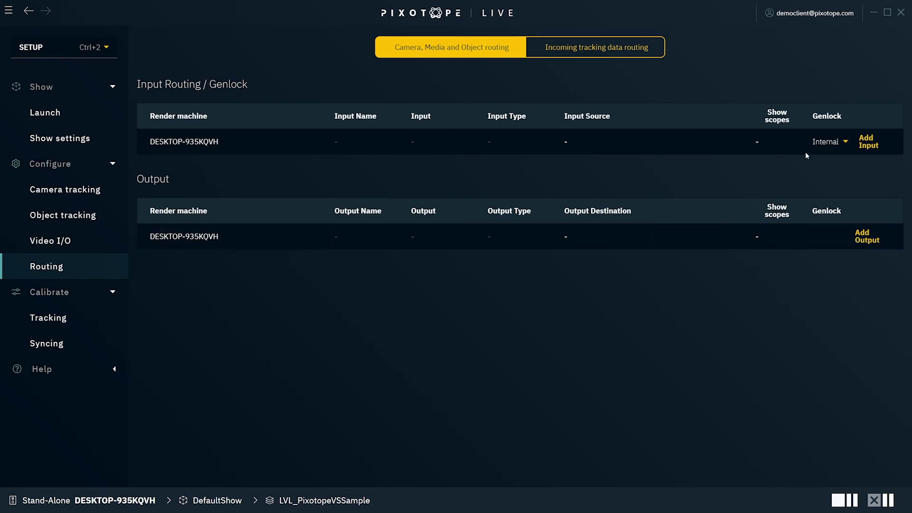
pyautogui.click(869, 142)
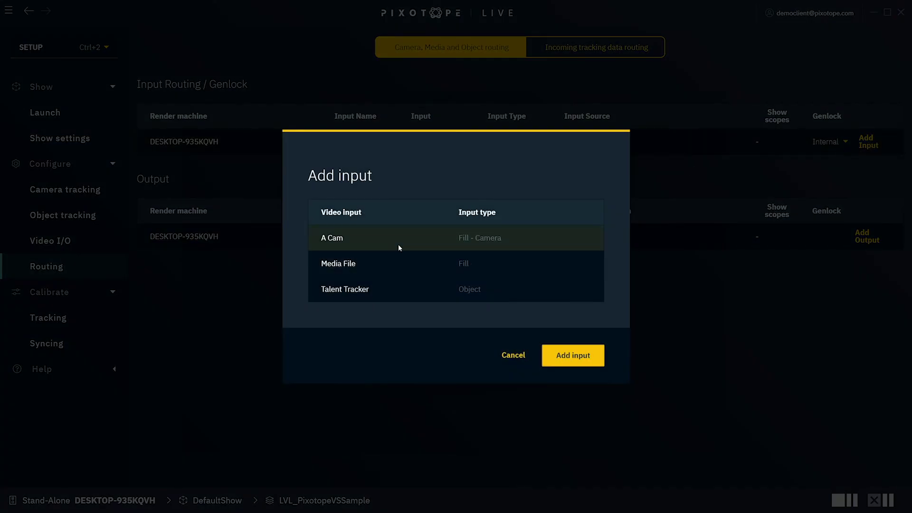
pyautogui.click(399, 244)
pyautogui.click(568, 355)
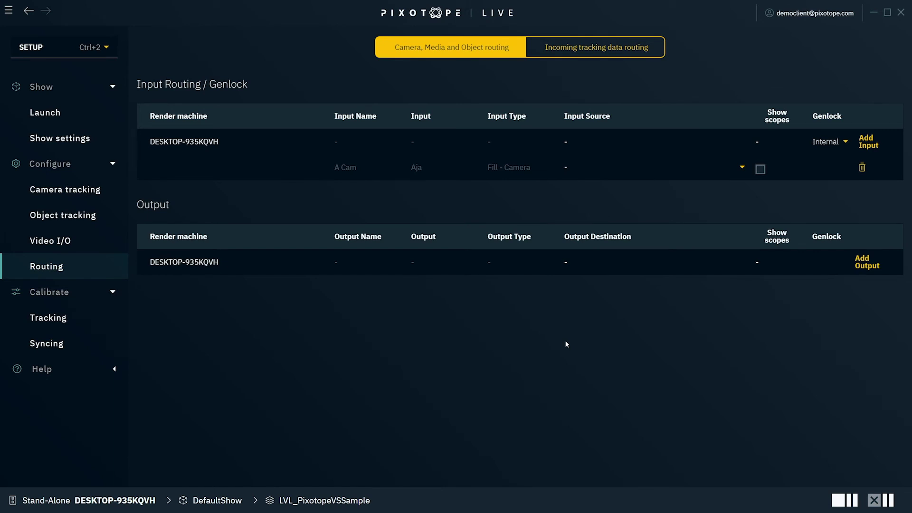
pyautogui.click(570, 172)
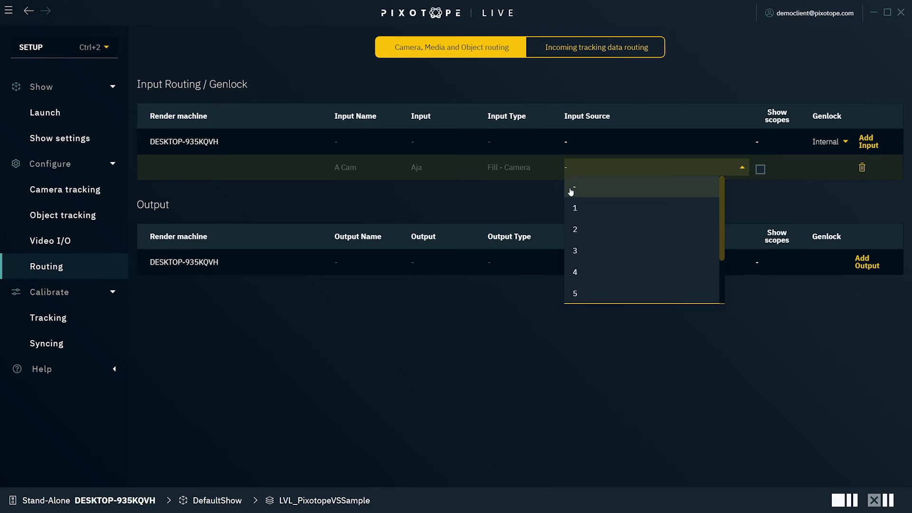
pyautogui.click(576, 208)
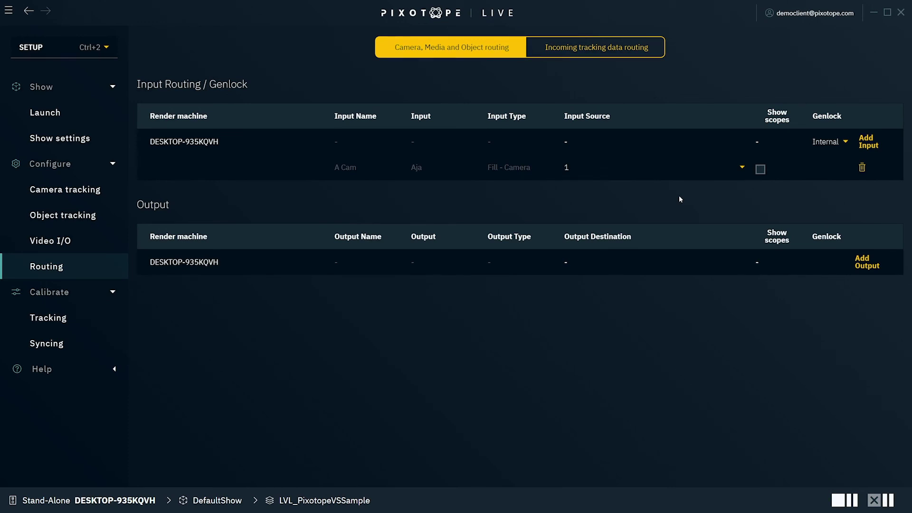
pyautogui.click(844, 151)
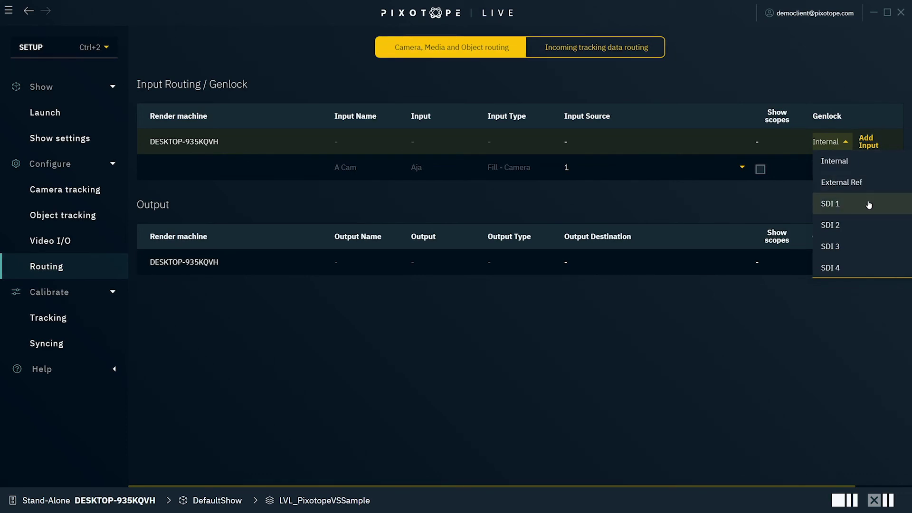
pyautogui.click(879, 186)
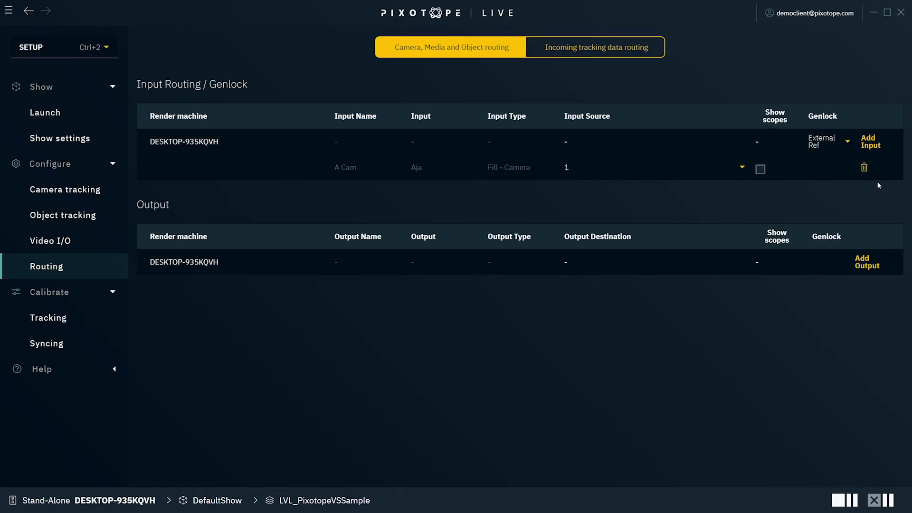
# Add a Media File input playing Videos > Video IO.mp4, and enable Show scopes for A Cam.
pyautogui.click(877, 147)
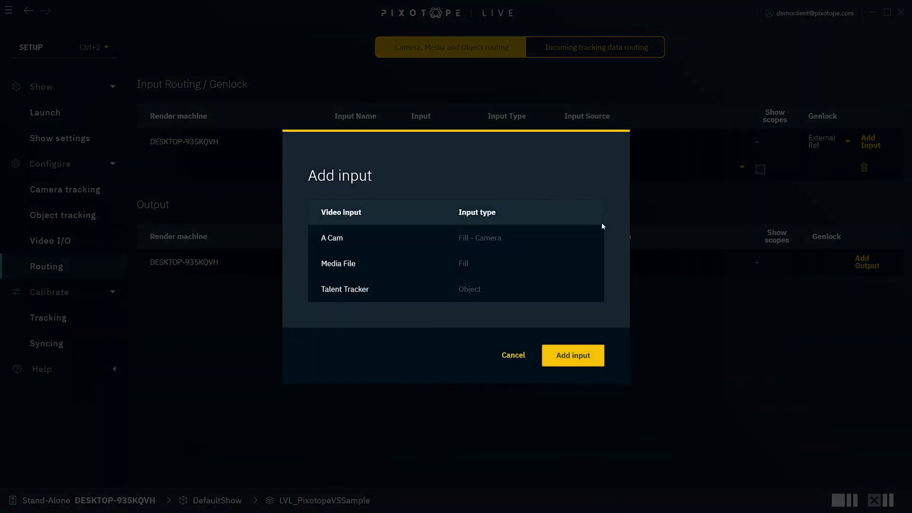
pyautogui.click(526, 267)
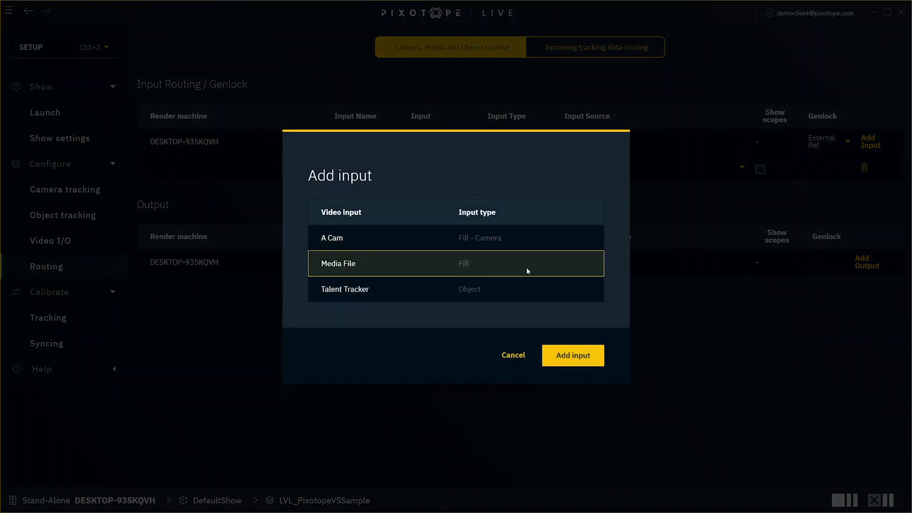
pyautogui.click(570, 356)
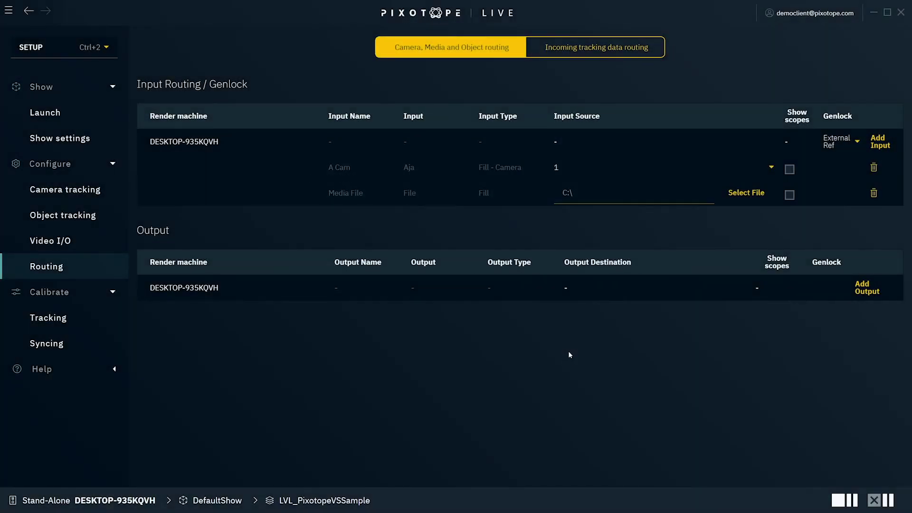
pyautogui.click(746, 194)
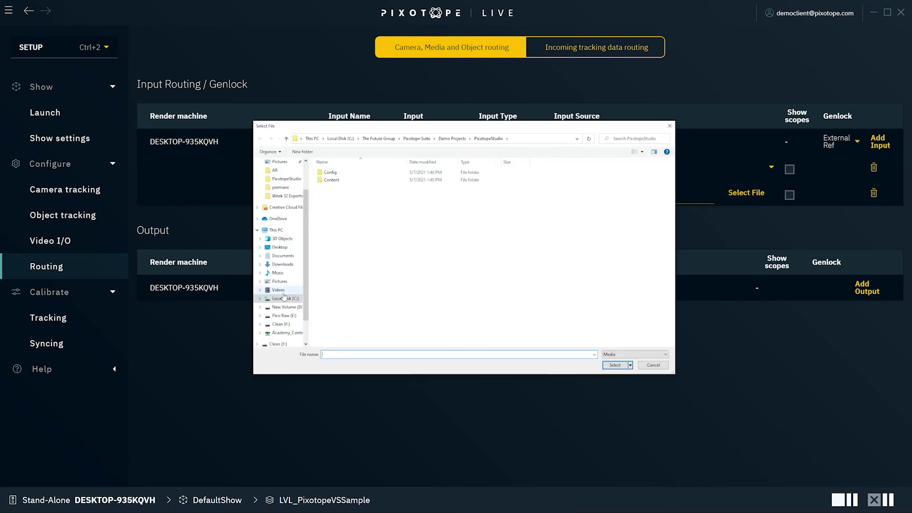
pyautogui.click(279, 290)
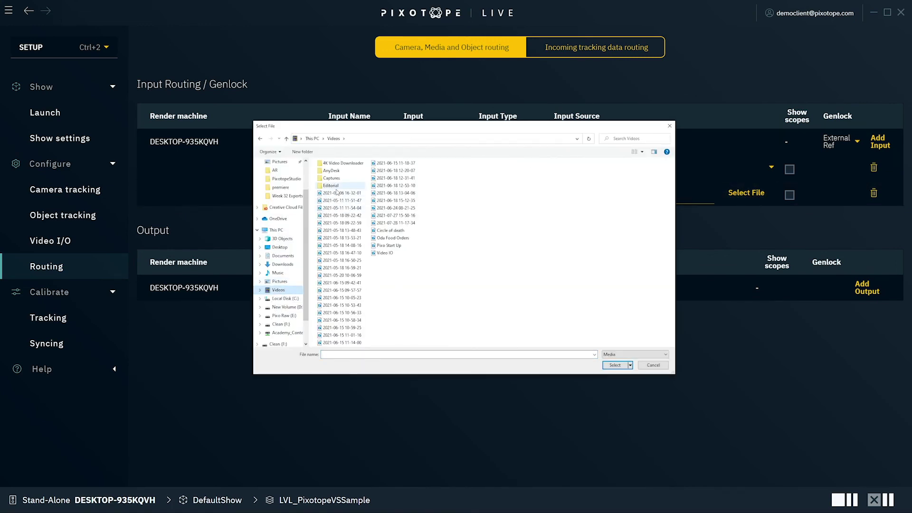
pyautogui.click(387, 253)
pyautogui.doubleClick(388, 254)
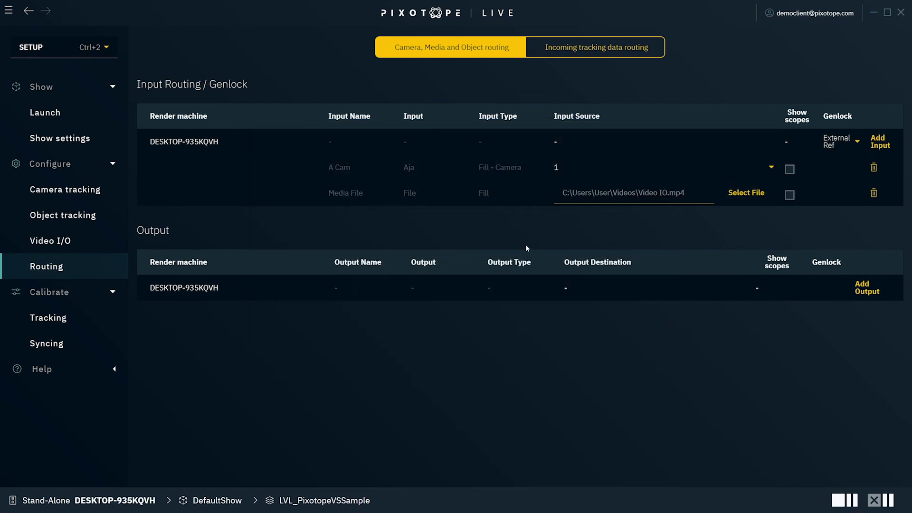
pyautogui.click(790, 169)
# Add the Monitor output on destination 4, then check the incoming tracking data routing.
pyautogui.click(864, 294)
pyautogui.click(503, 261)
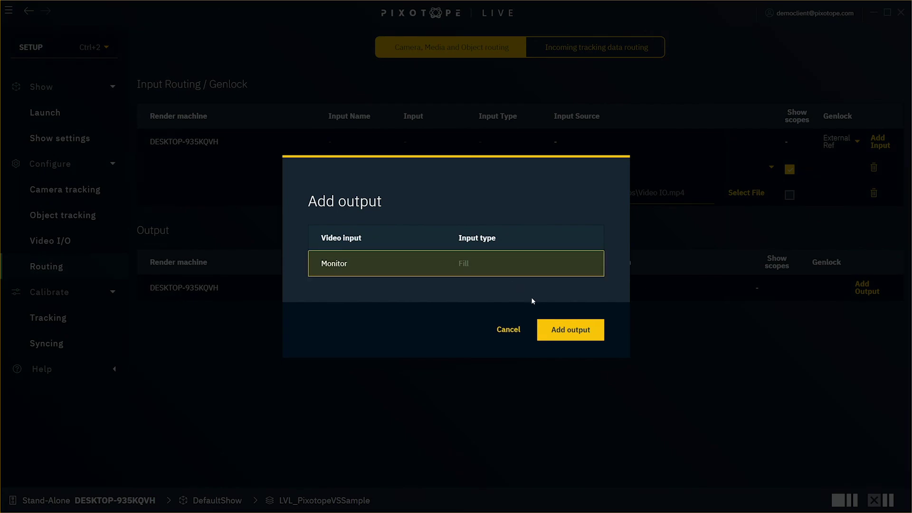
pyautogui.click(576, 330)
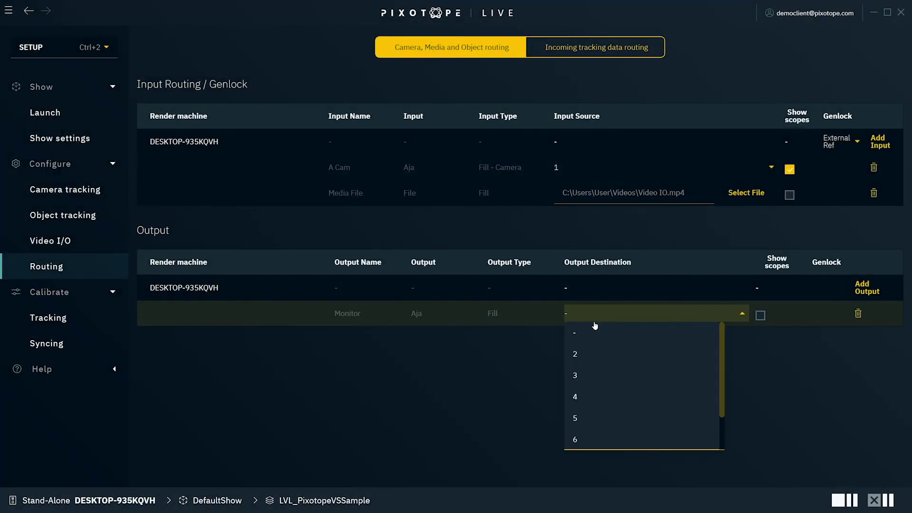
pyautogui.click(601, 397)
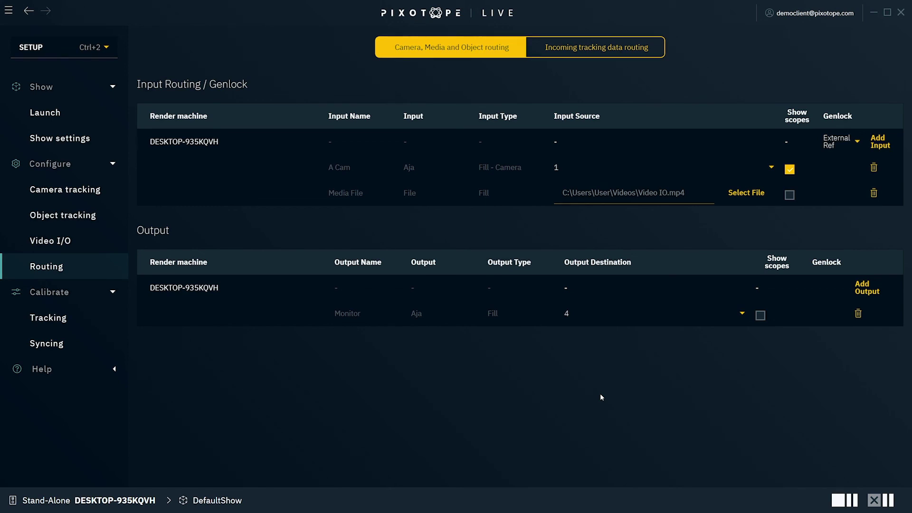
pyautogui.click(651, 51)
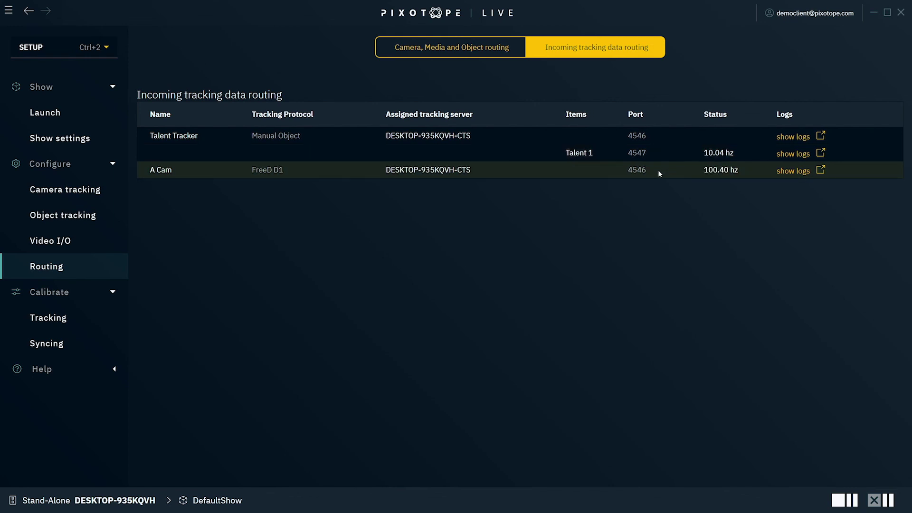
pyautogui.click(397, 56)
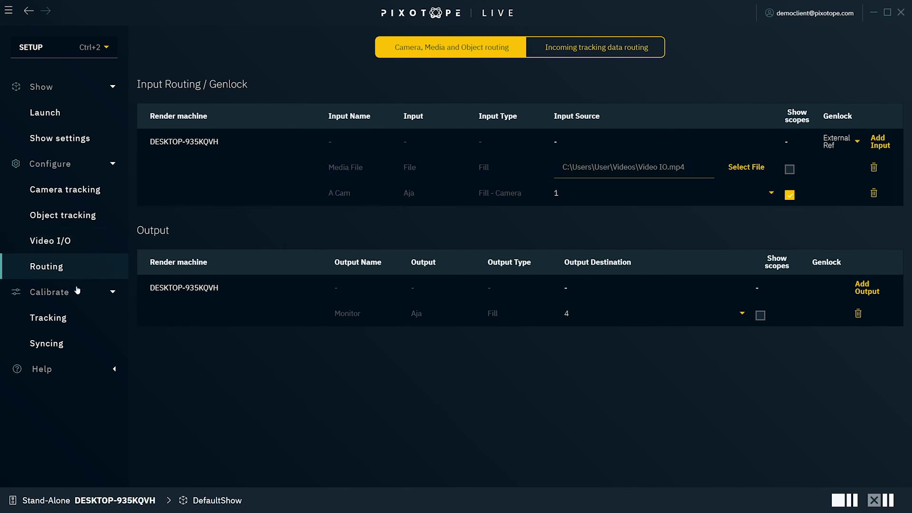
# Show A Cam's lens offset calibration under Calibrate > Tracking, then go to Syncing.
pyautogui.click(62, 318)
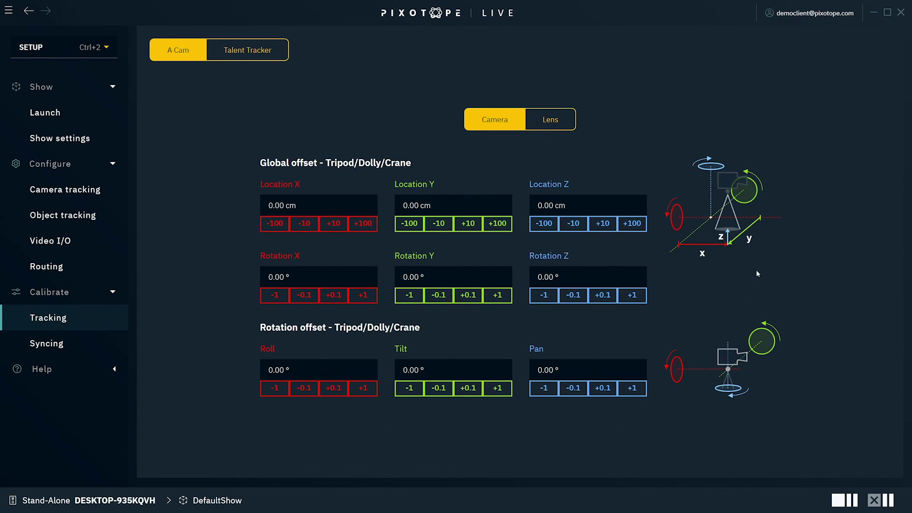
pyautogui.click(547, 128)
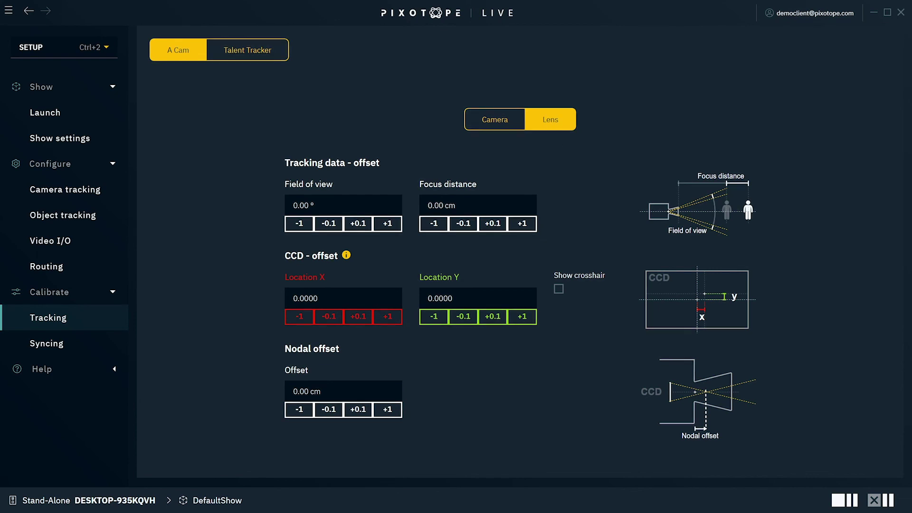
pyautogui.click(58, 344)
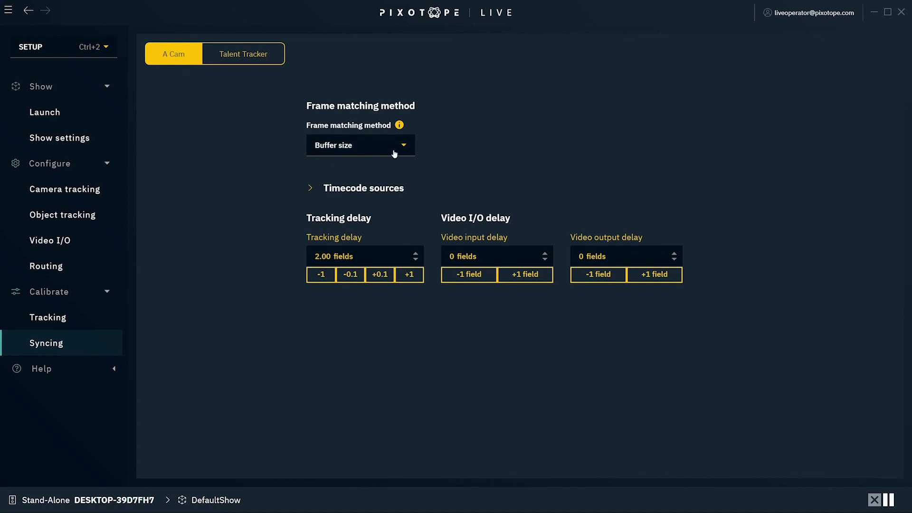
# Keep Buffer size as the frame matching method and switch to the Talent Tracker's syncing settings.
pyautogui.click(410, 149)
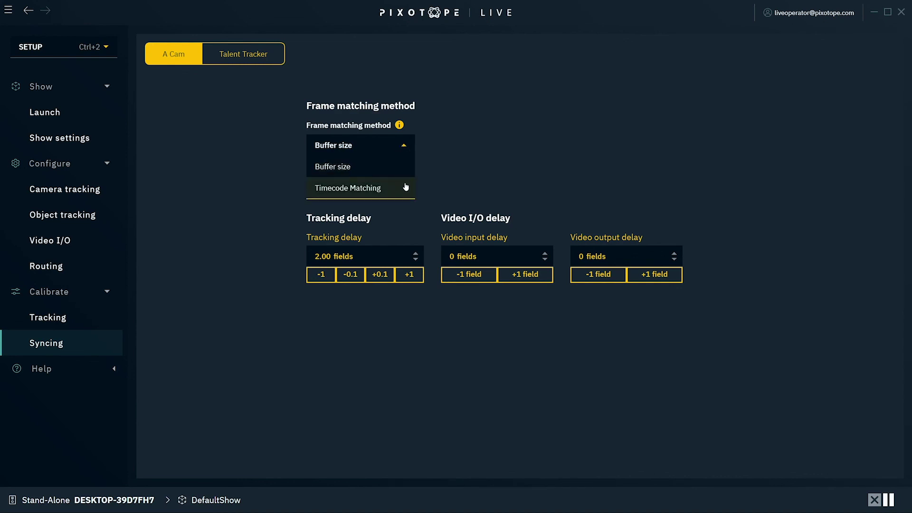
pyautogui.click(438, 155)
pyautogui.click(267, 63)
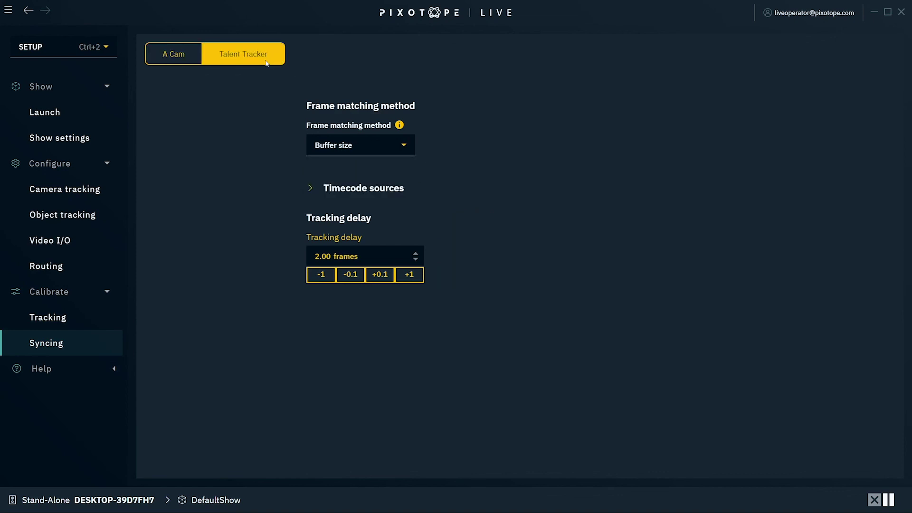